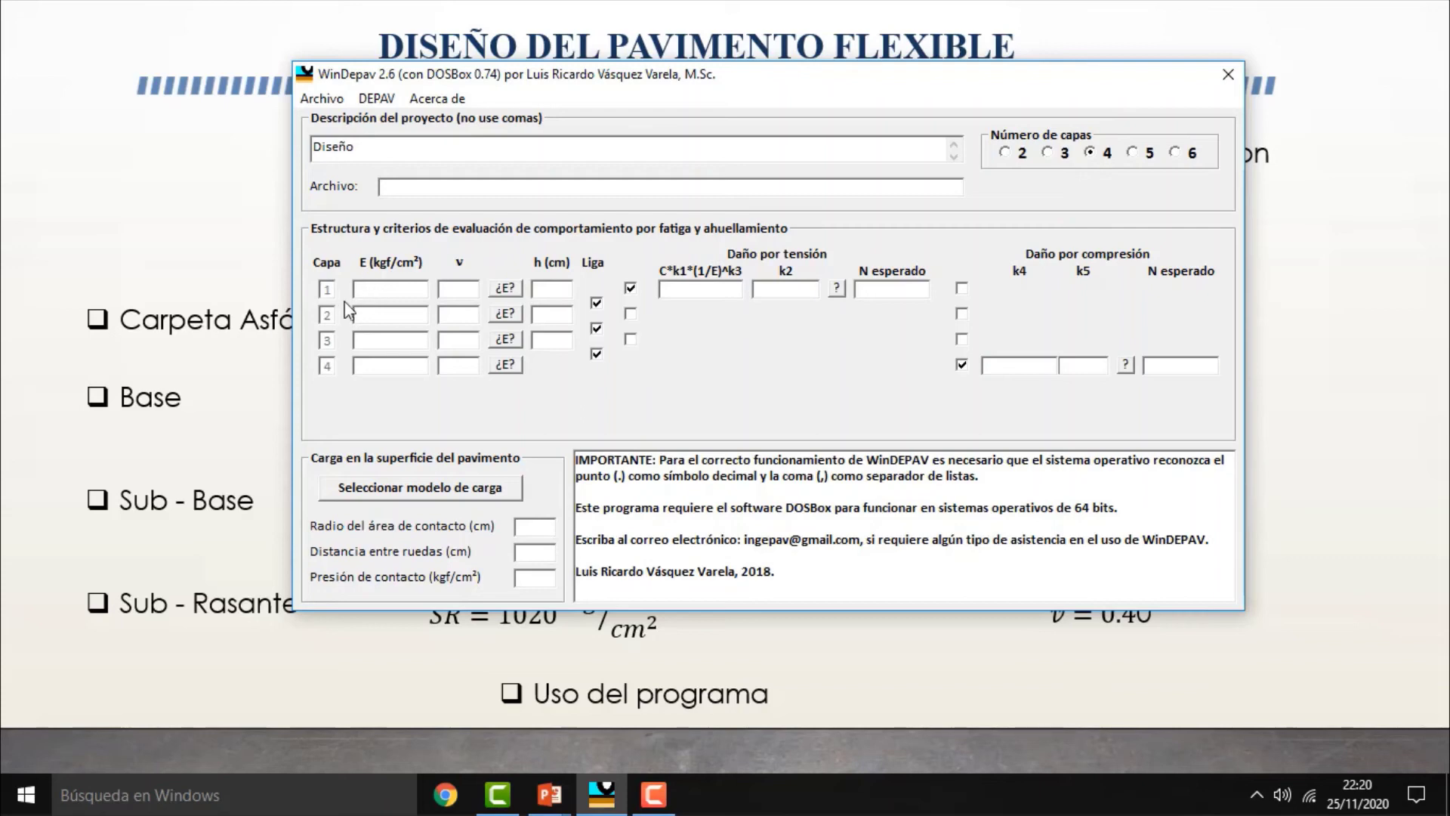
Step: Enter the elastic moduli of layers 1 to 4 as 24605, 3933.841, 2003.127 and 1020 kgf/cm²
click(408, 289)
text(24605)
click(405, 318)
text(39)
text(53.6)
text(41)
click(402, 339)
text(2003)
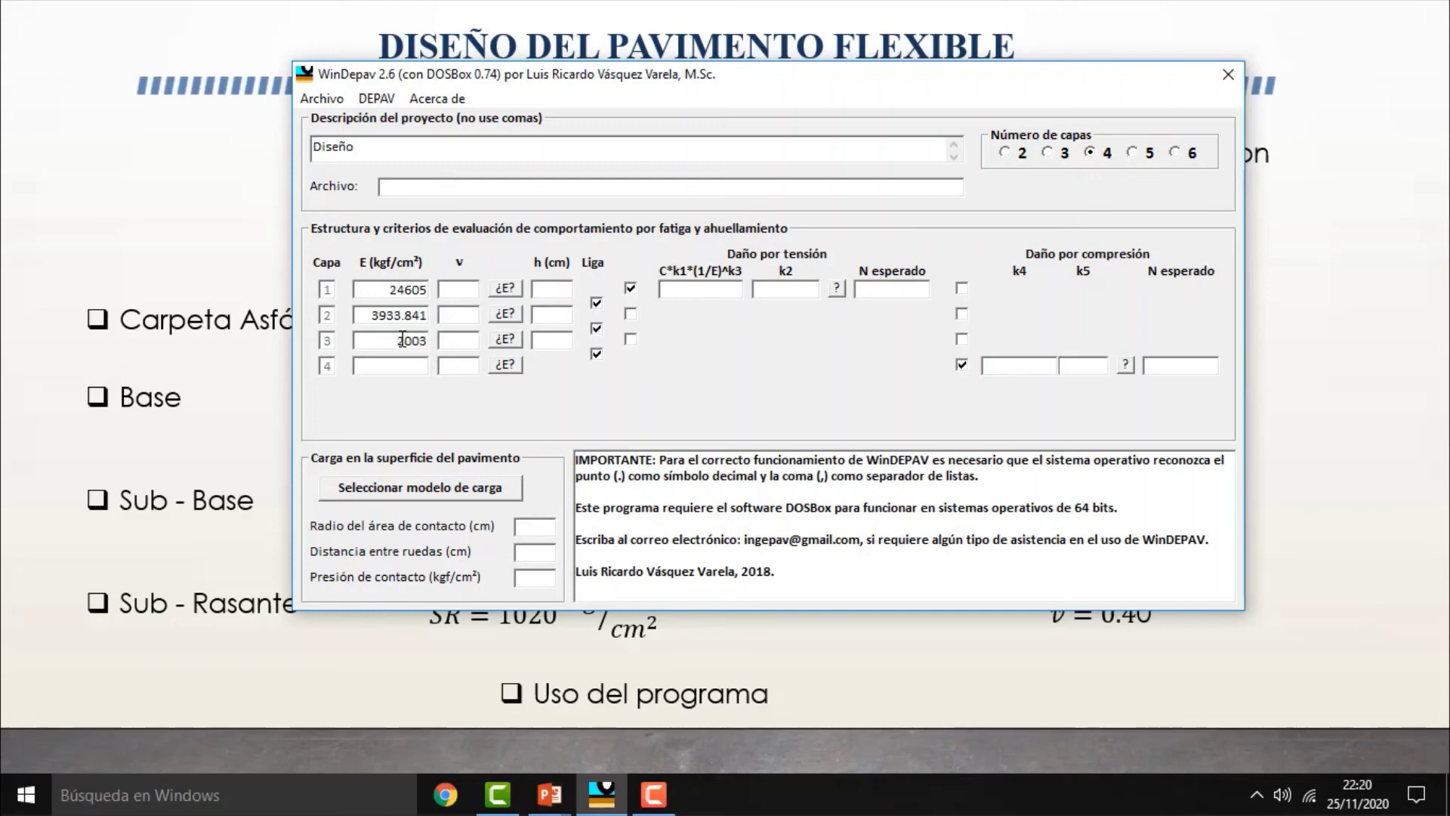
text(.127)
click(397, 363)
text(1020)
Step: Set the Poisson's ratios of layers 1 to 4 to 0.30, 0.35, 0.35 and 0.40
click(474, 293)
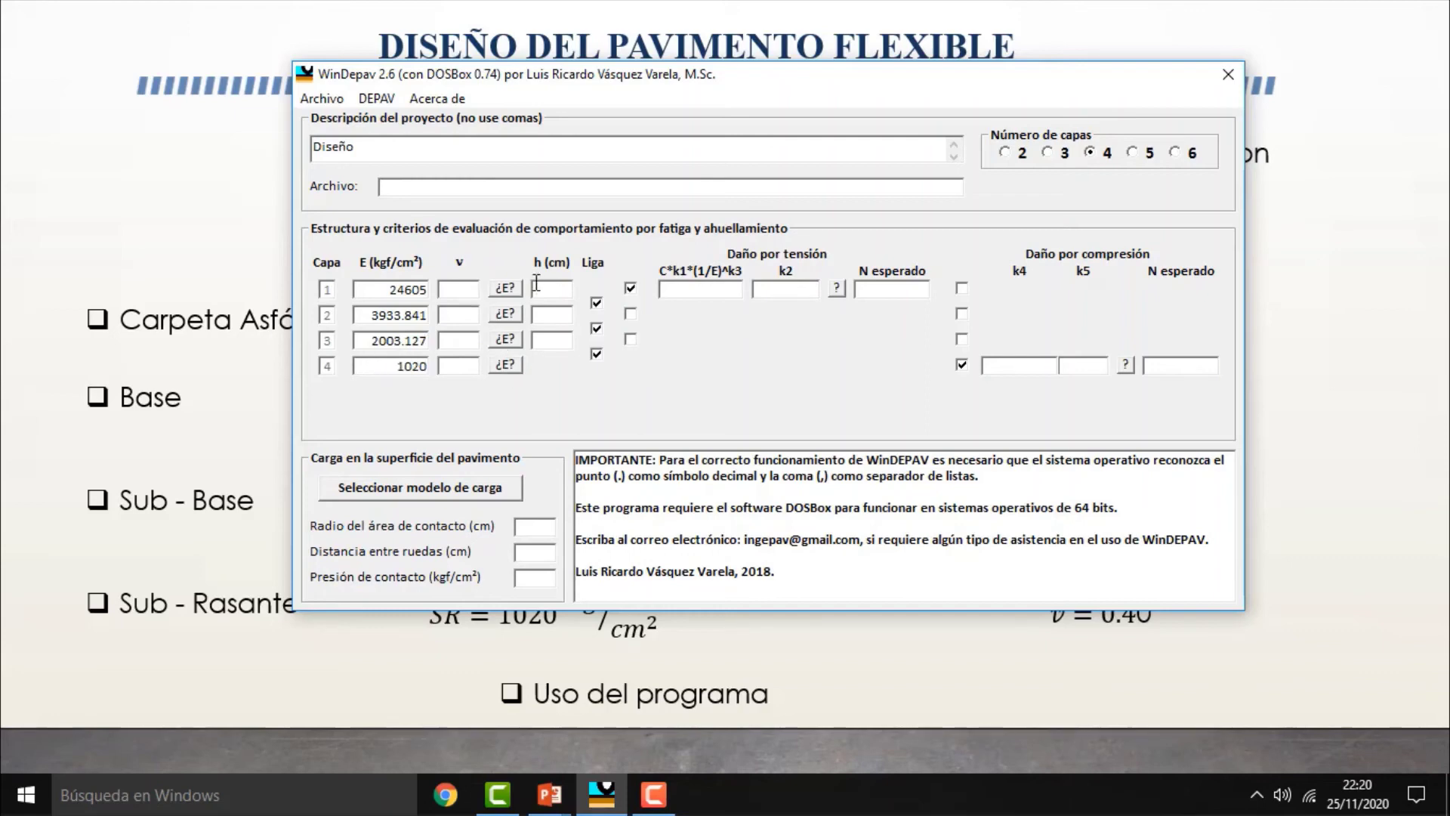
text(0.30)
click(469, 311)
text(0.35)
click(462, 343)
text(0.35)
click(472, 363)
text(0.4)
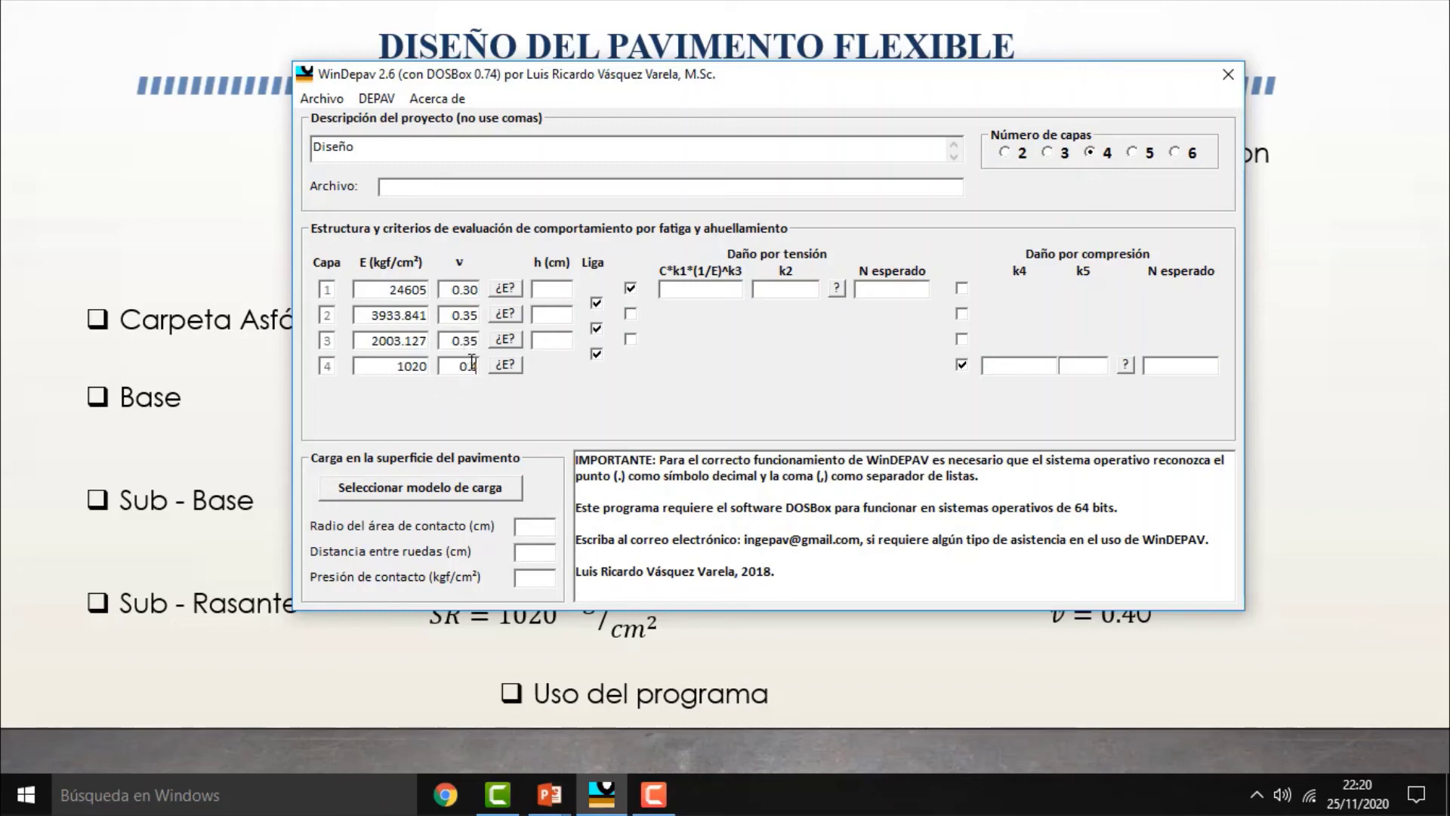
text(0)
Step: Review the modulus models for stabilized base, granular base and subbase, and fine-soil subgrade in layer 1's material assistant, without applying any
click(508, 287)
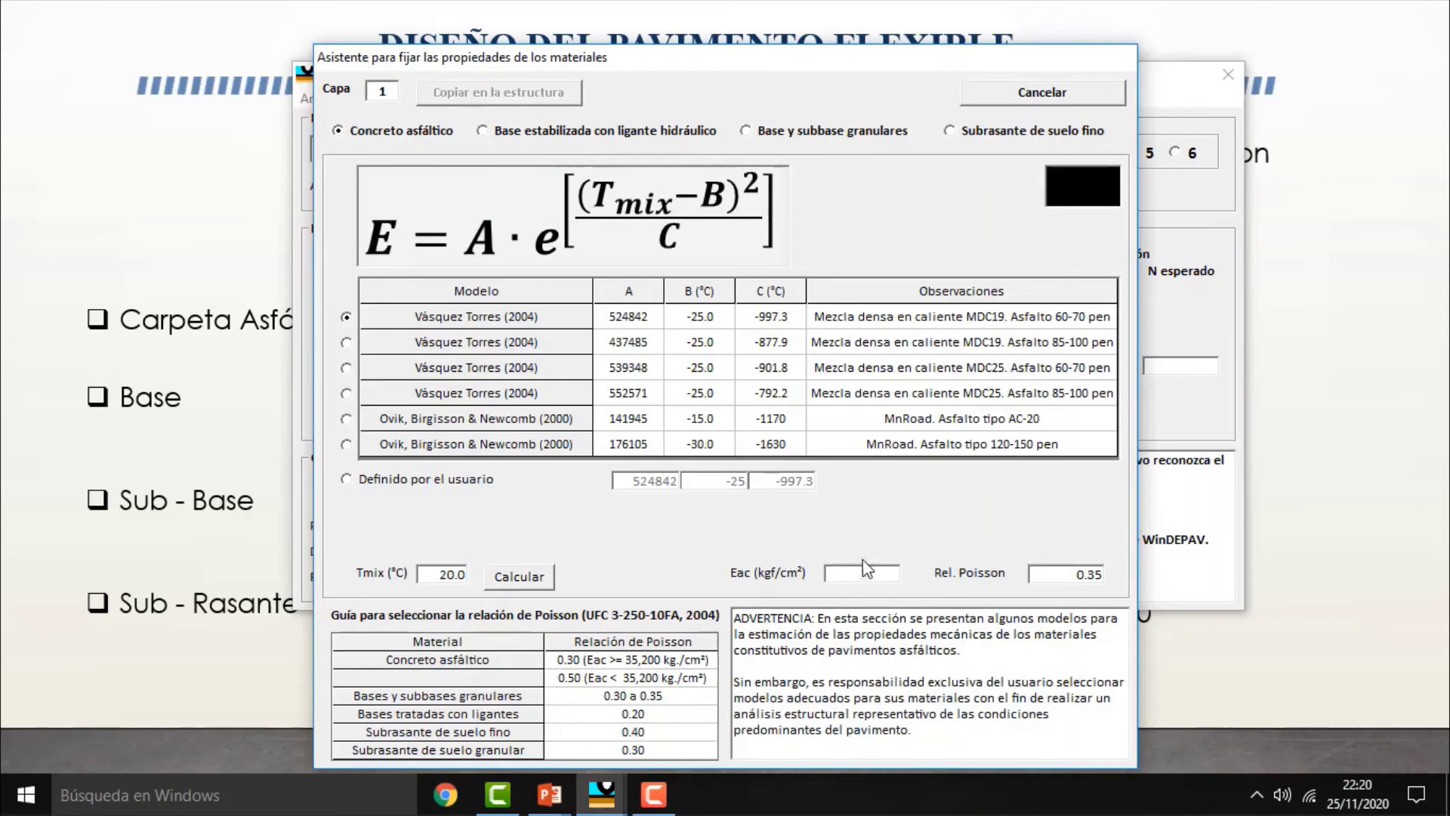
click(483, 131)
click(746, 128)
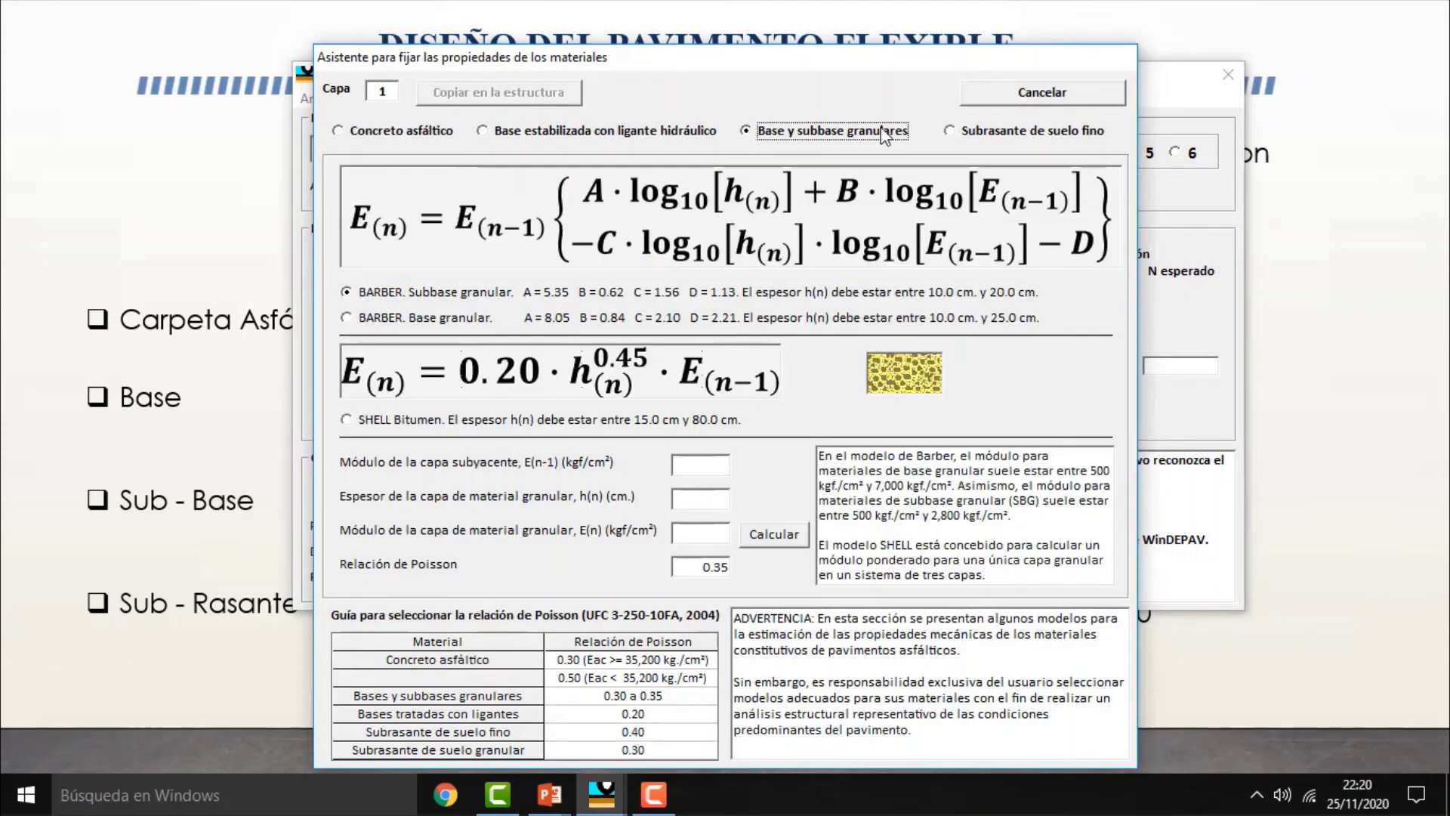
click(950, 131)
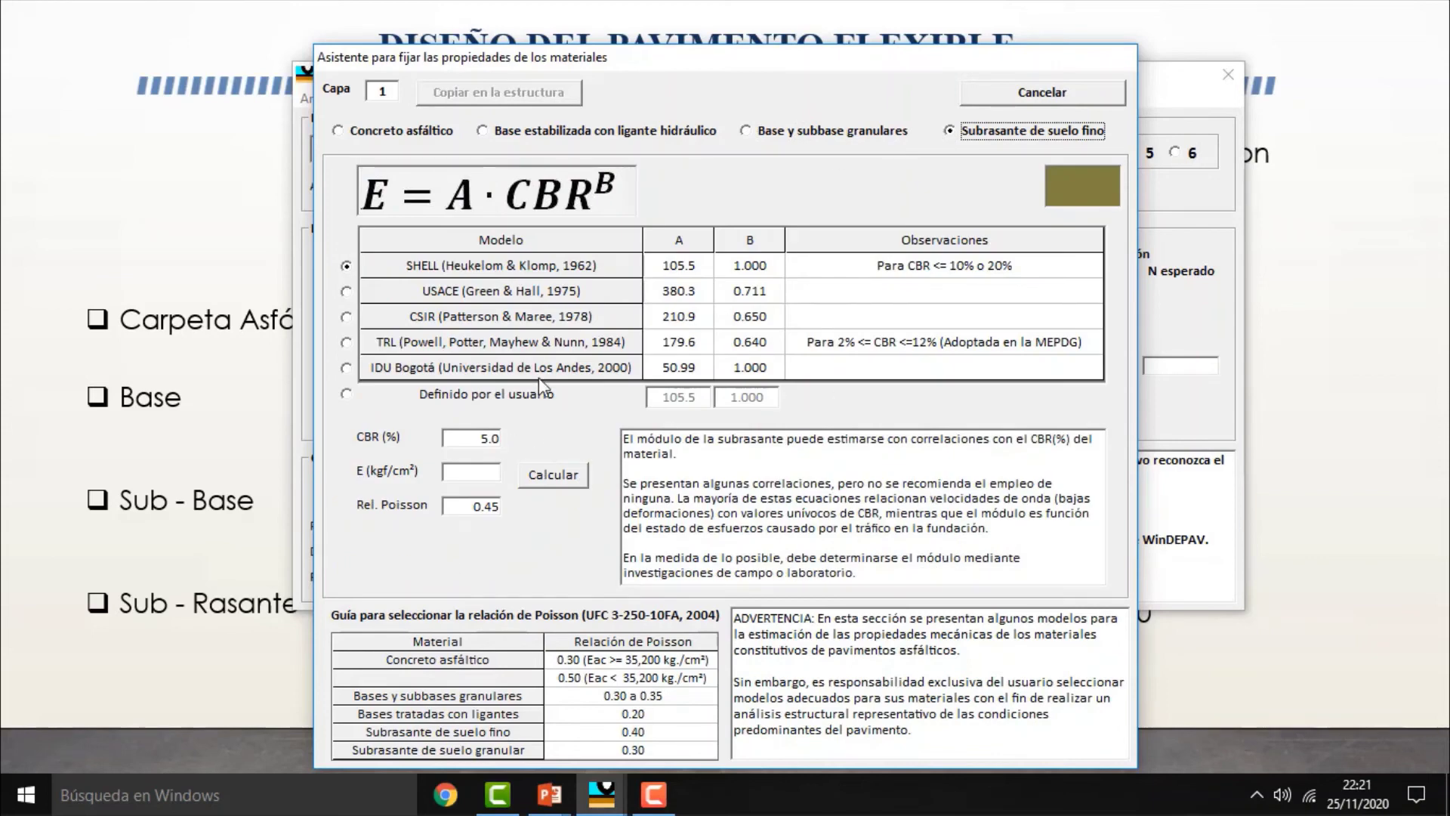
click(1048, 93)
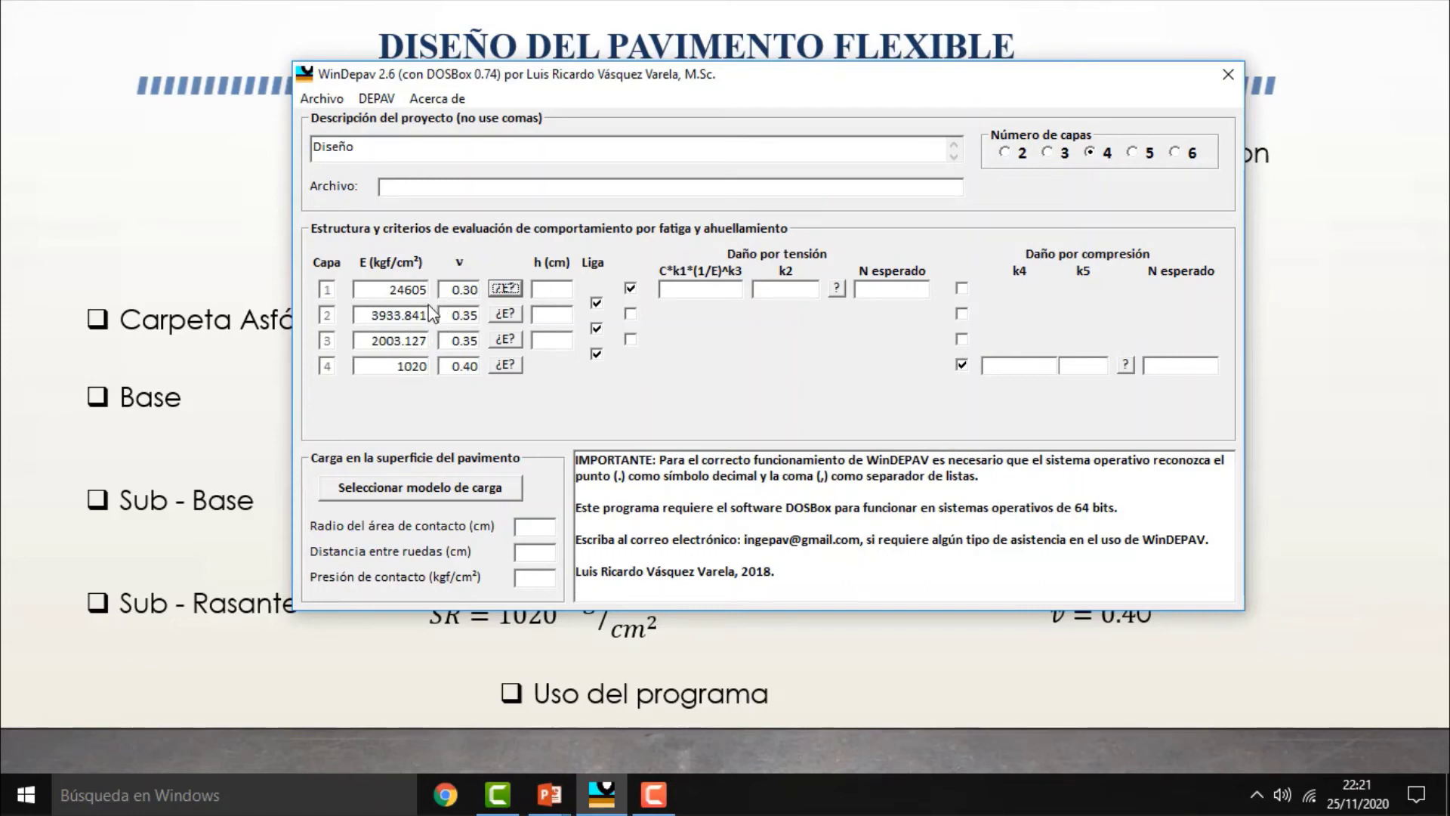
Step: Set the thicknesses of layers 1, 2 and 3 to 5, 15 and 15 cm
click(560, 290)
text(5)
click(548, 316)
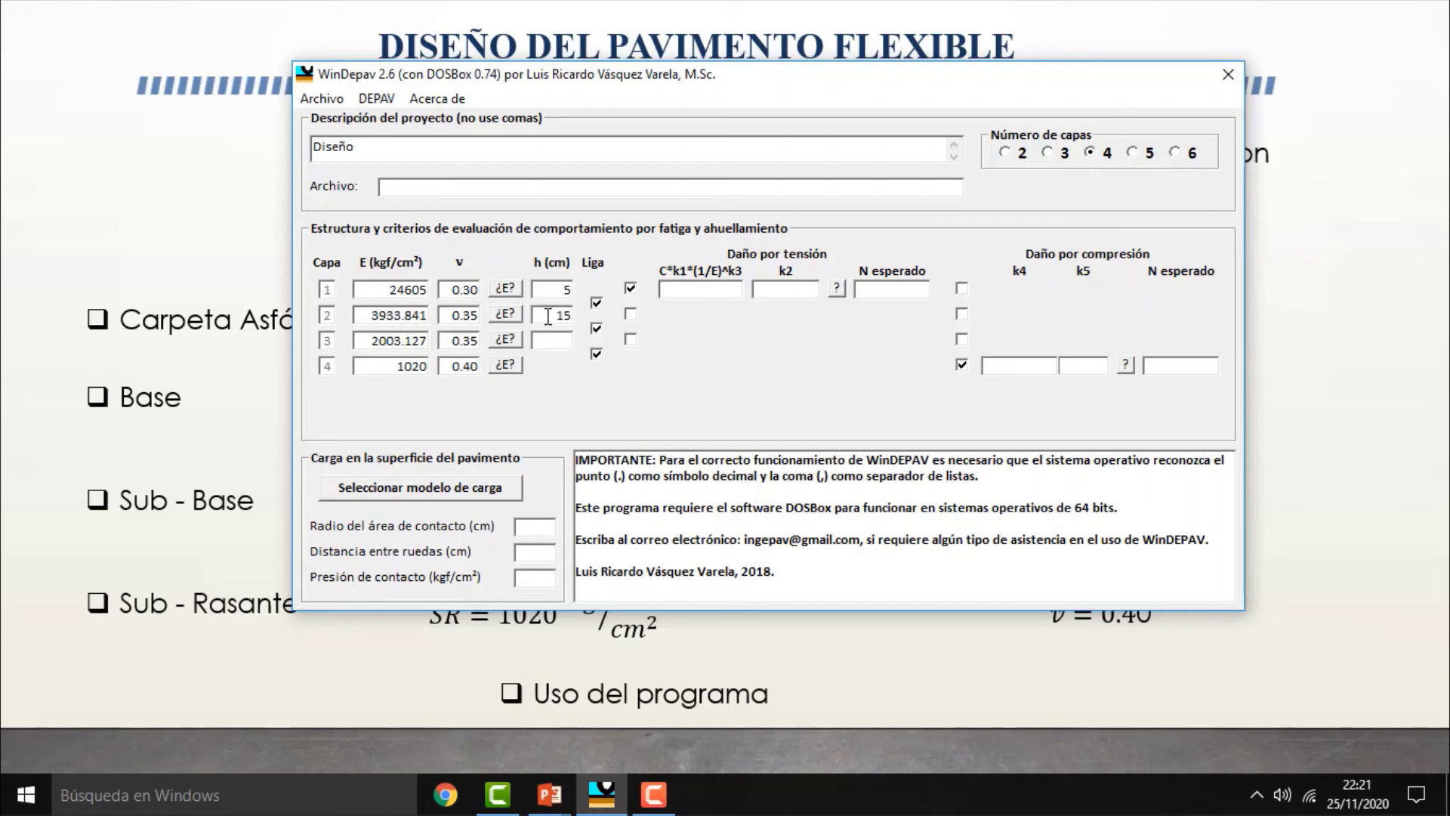
text(15)
key(Tab)
text(15)
Step: Calculate k1 for layer 1's fatigue function with 2.6 % air voids and 6.4 % bitumen volume
click(836, 290)
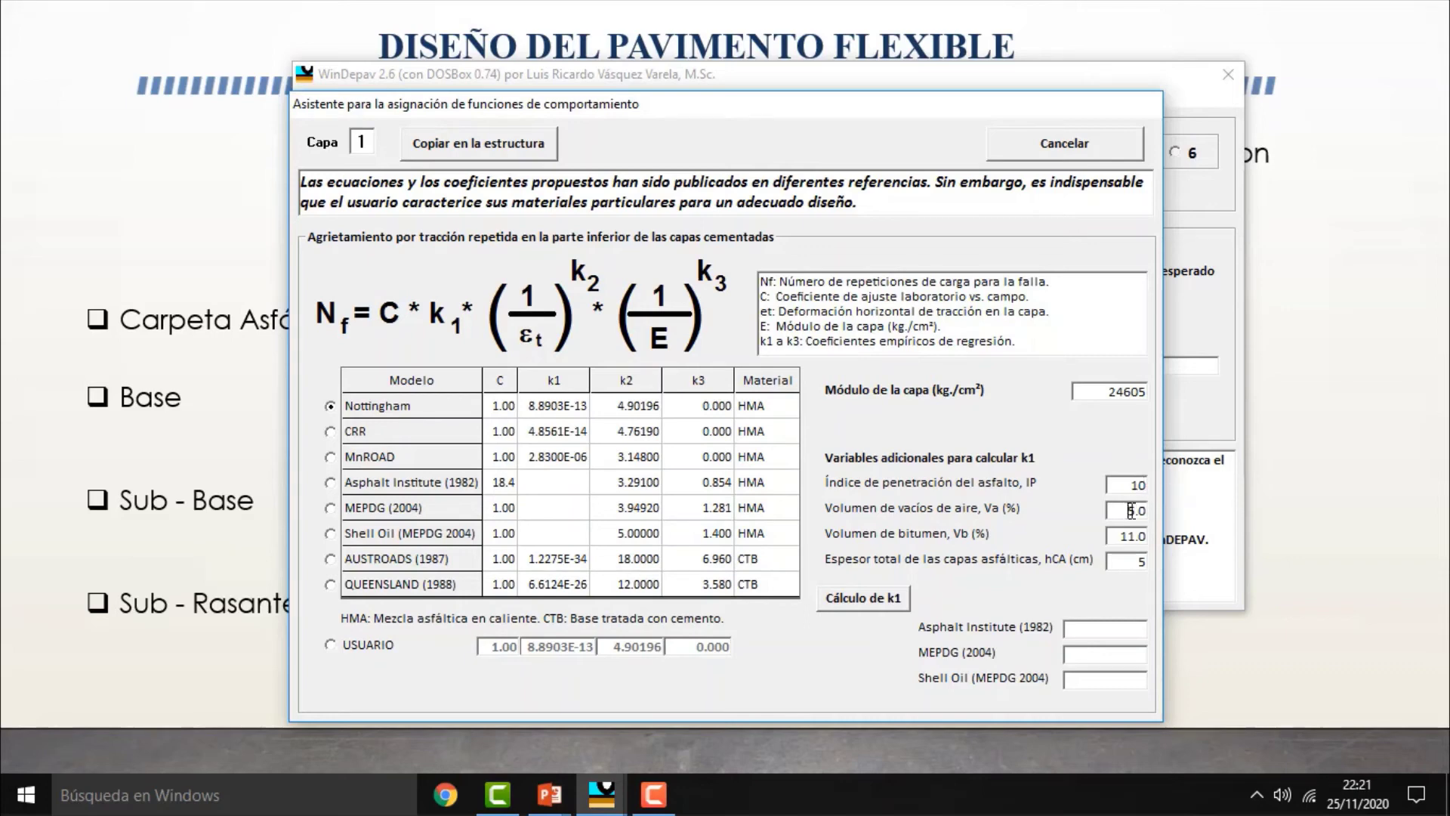
drag(1127, 511, 1149, 510)
text(2.6)
drag(1116, 536, 1160, 538)
text(6.4)
click(878, 601)
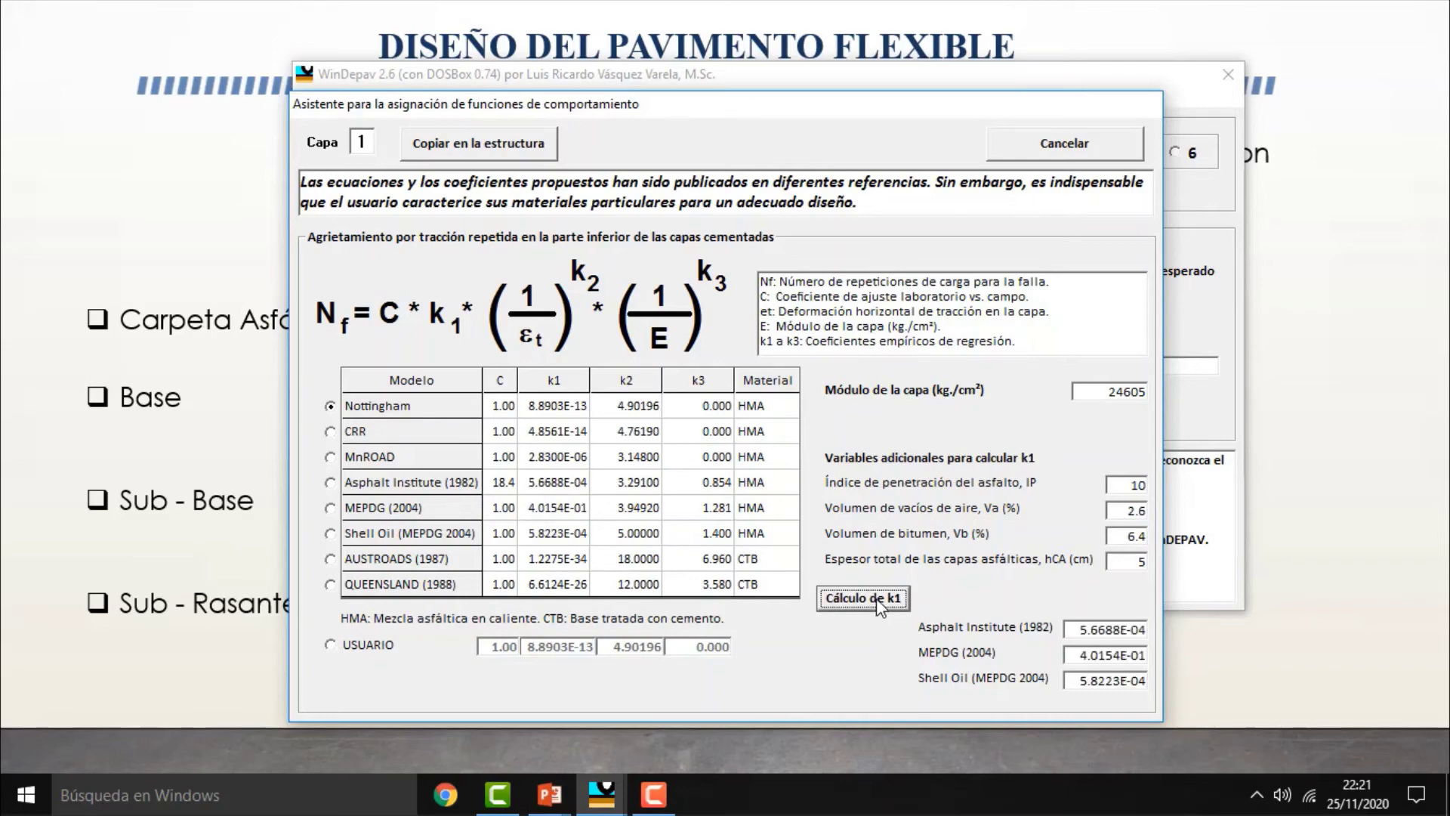
Step: Apply the Asphalt Institute (1982) fatigue model to layer 1 and set its expected tension repetitions to 477000
click(331, 483)
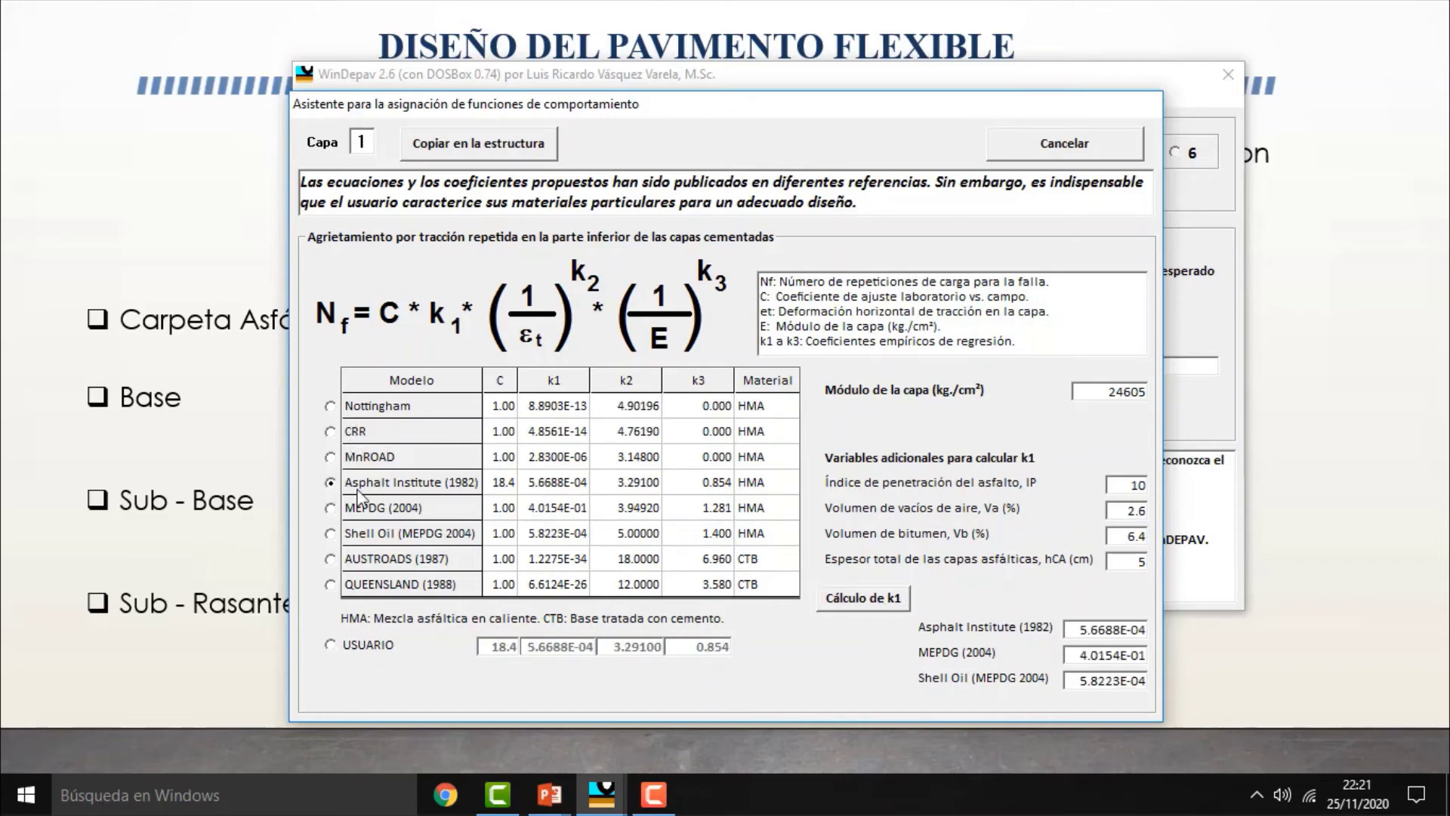
click(480, 148)
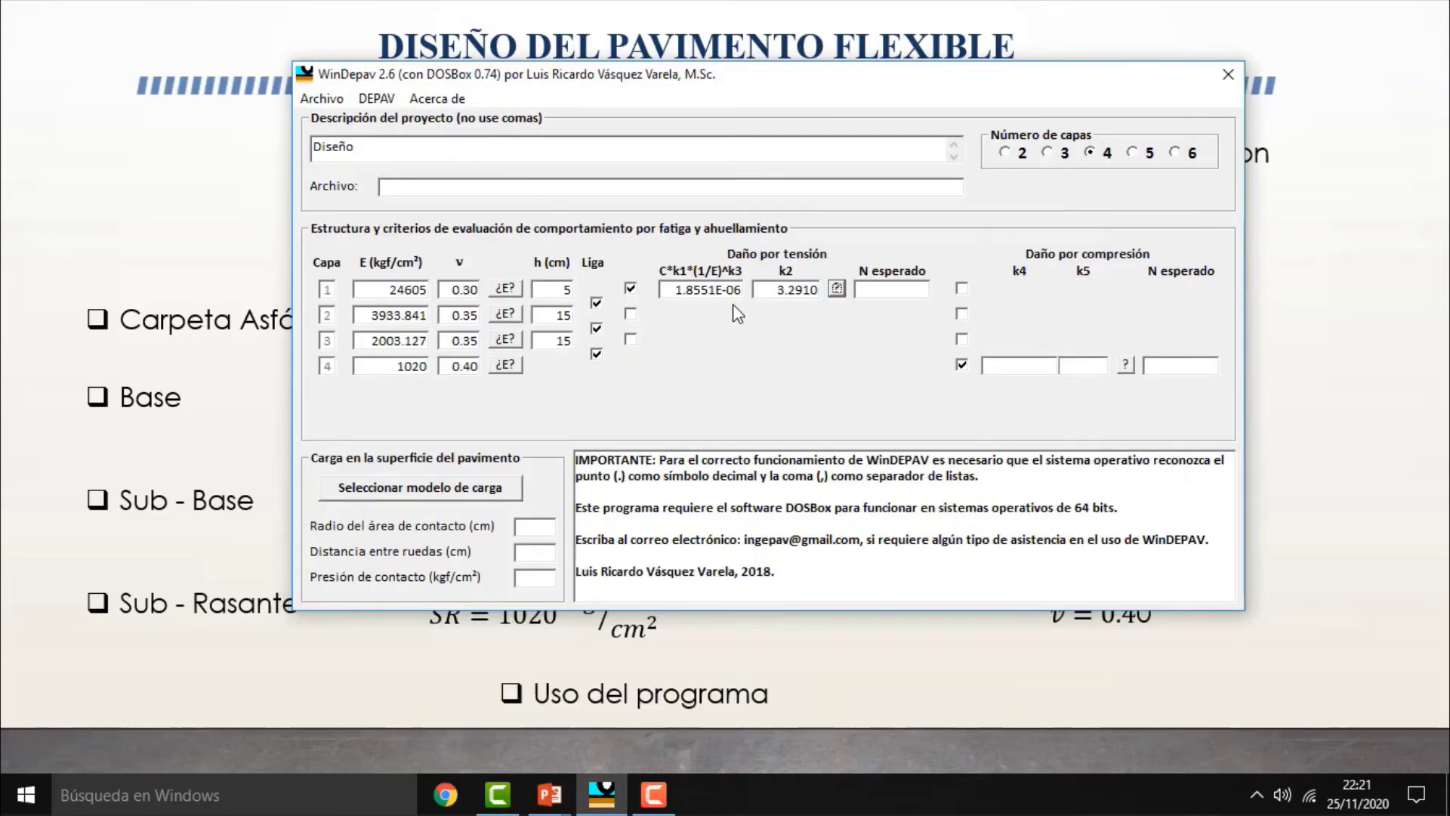
click(895, 291)
text(477000)
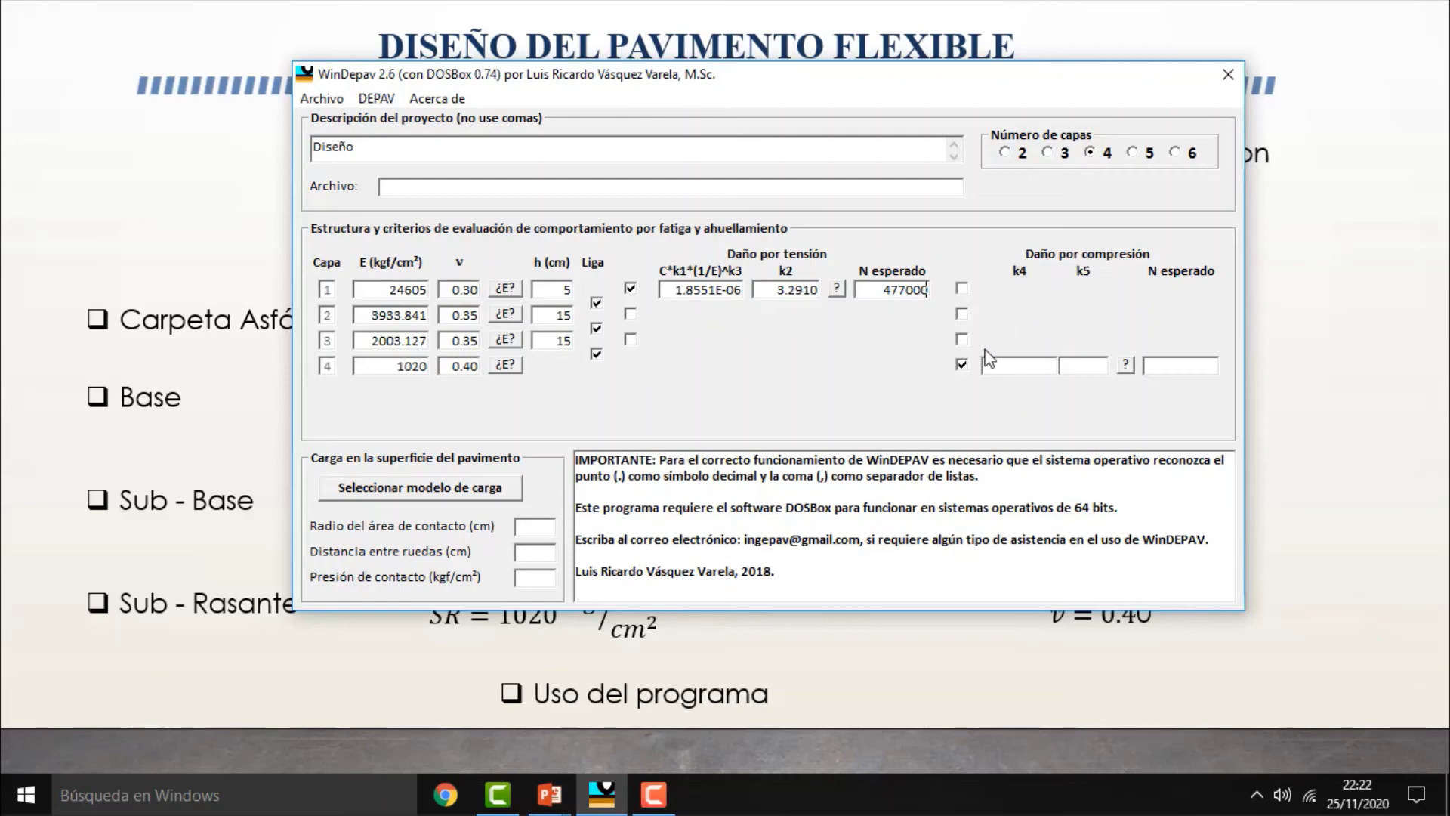
Step: Enable compression damage for layers 2 and 3 and apply the Asphalt Institute (1982) rutting model to layers 2, 3 and 4
click(962, 339)
click(962, 314)
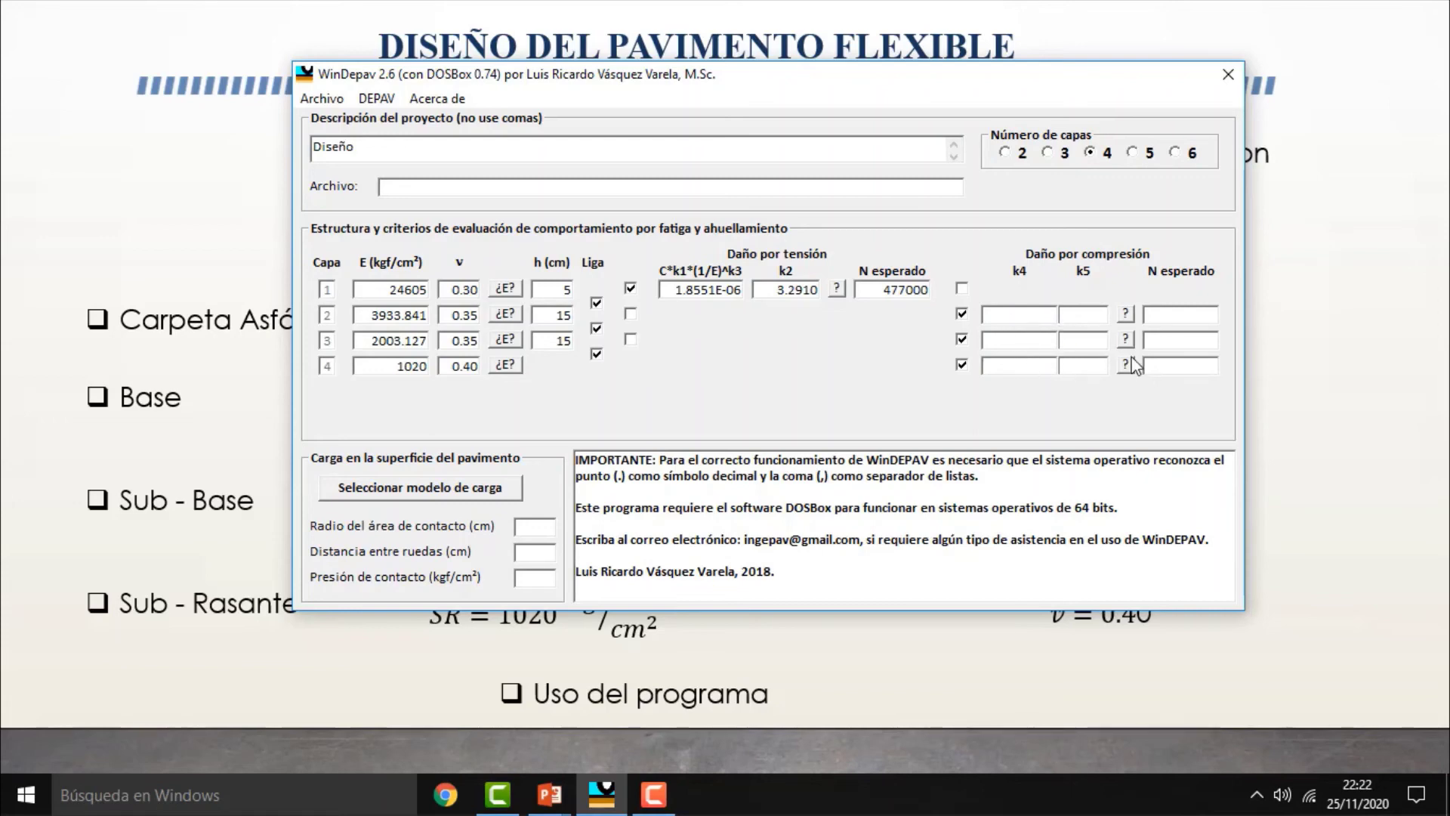
click(1091, 317)
click(1125, 316)
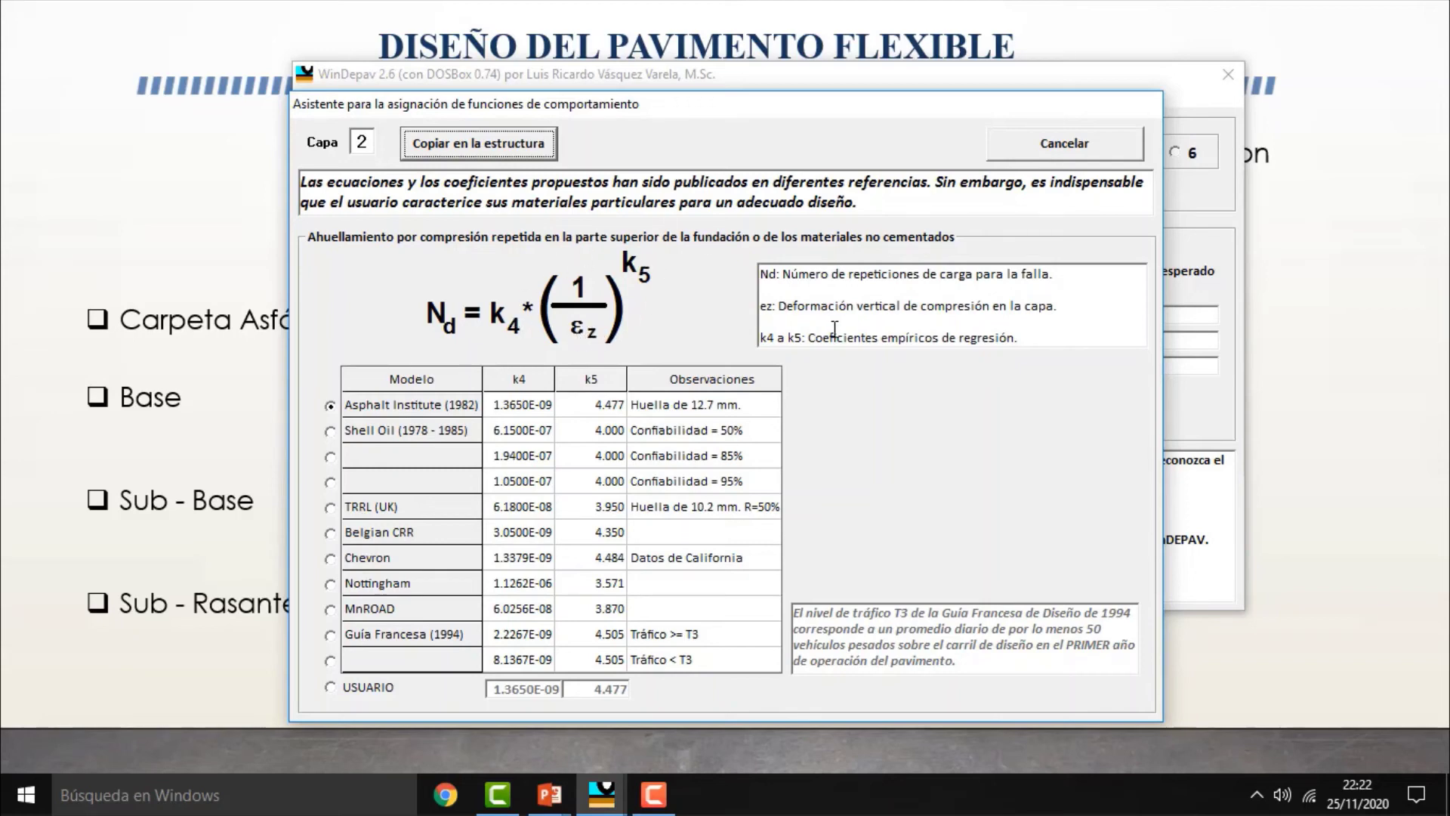
click(436, 143)
click(1102, 340)
click(511, 149)
click(1121, 374)
click(540, 158)
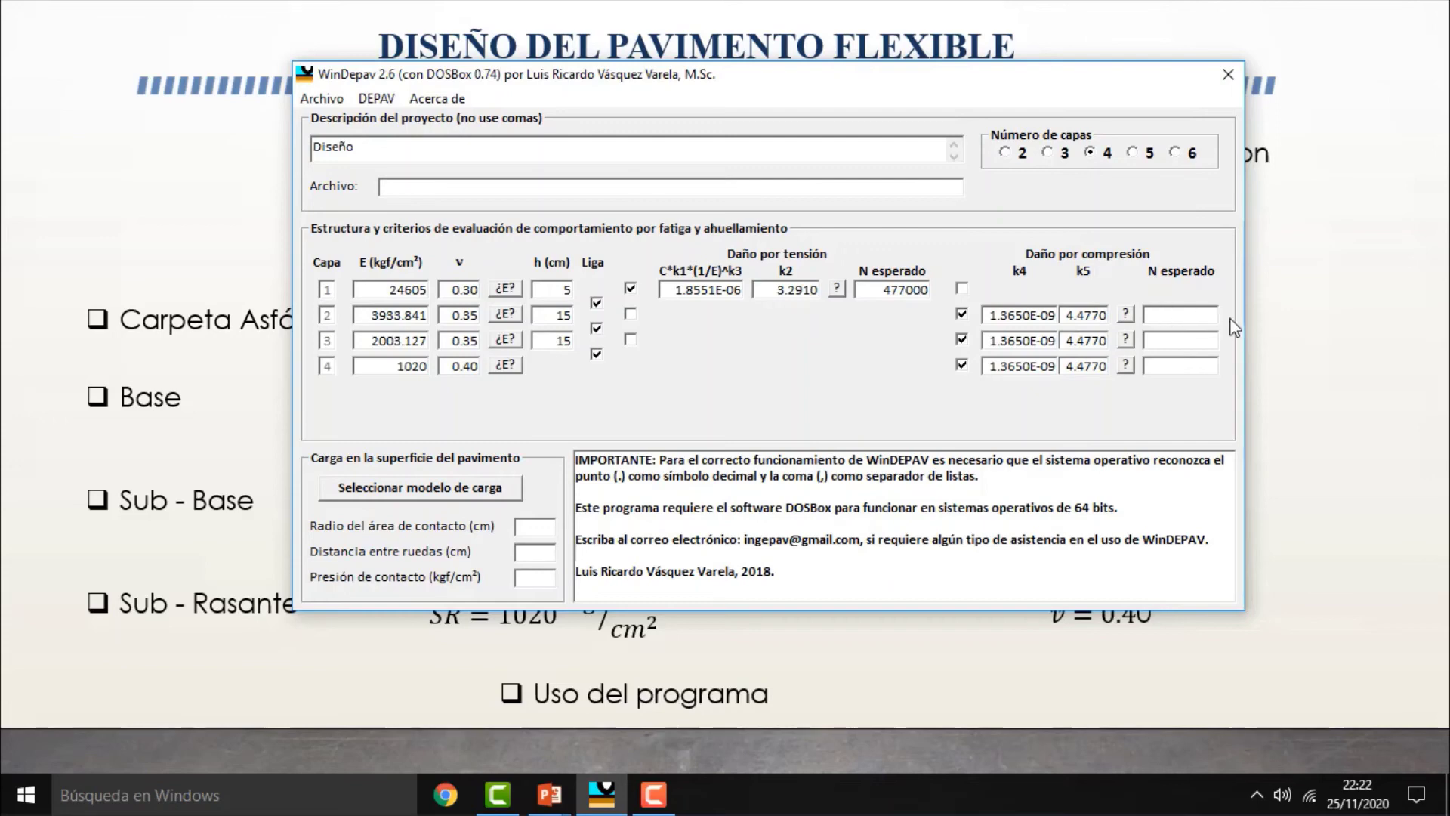
Step: Set the expected compression repetitions of layers 2, 3 and 4 to 477000 each
text(477000)
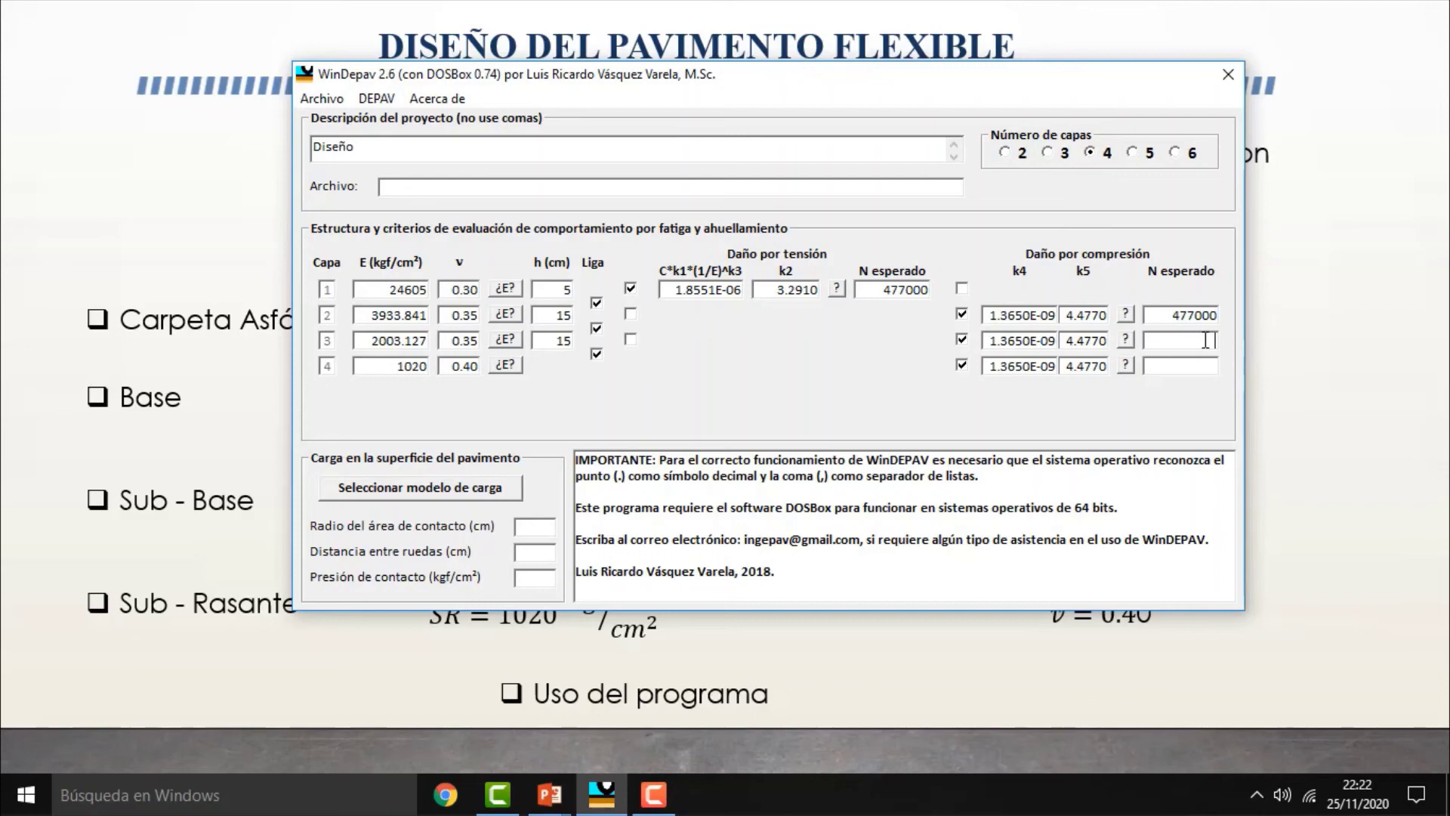
click(1206, 339)
text(477000)
click(1203, 368)
text(477000)
Step: Assign the ASPHALT INSTITUTE load model to the pavement surface
click(464, 480)
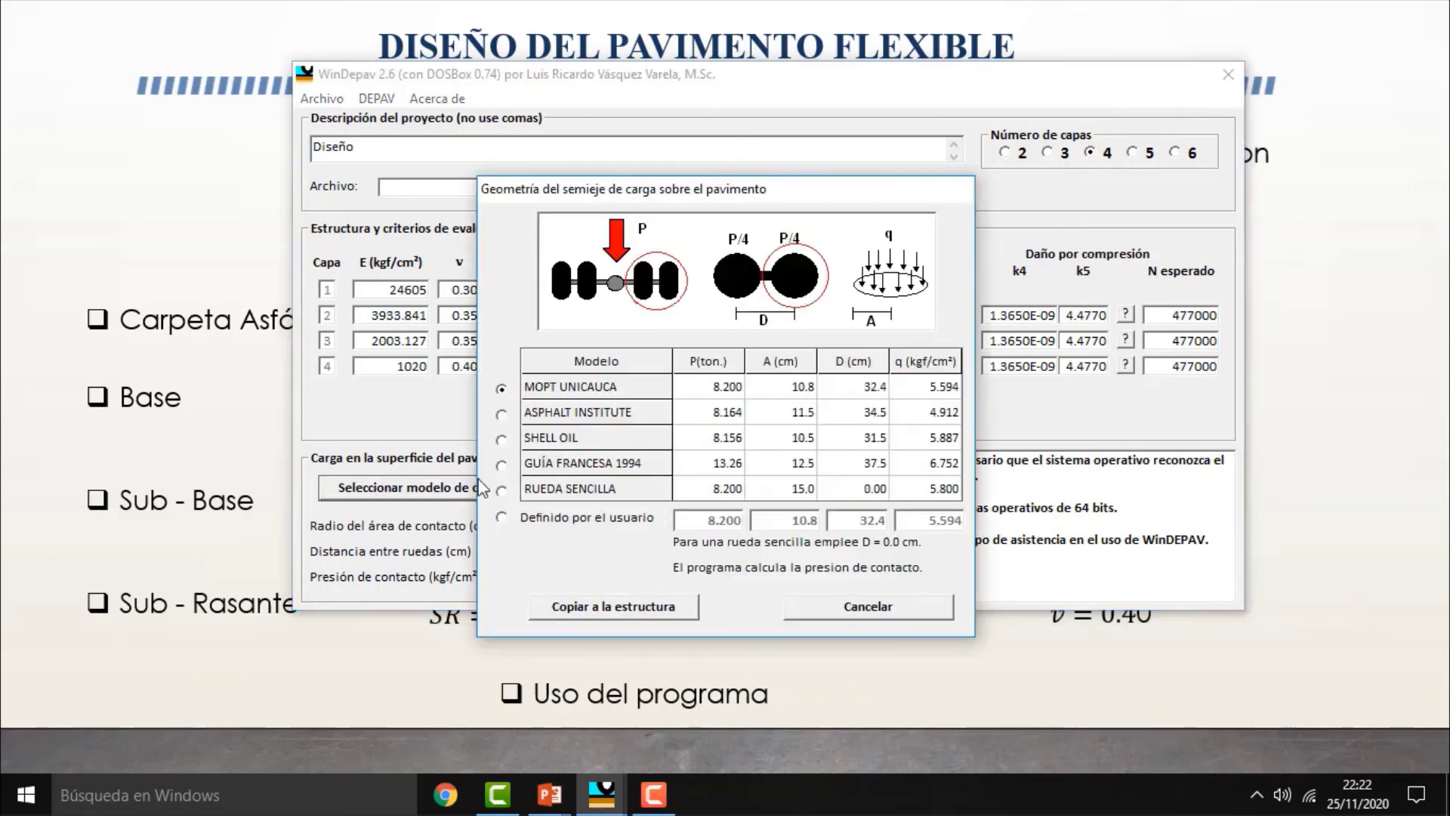
click(502, 415)
click(619, 609)
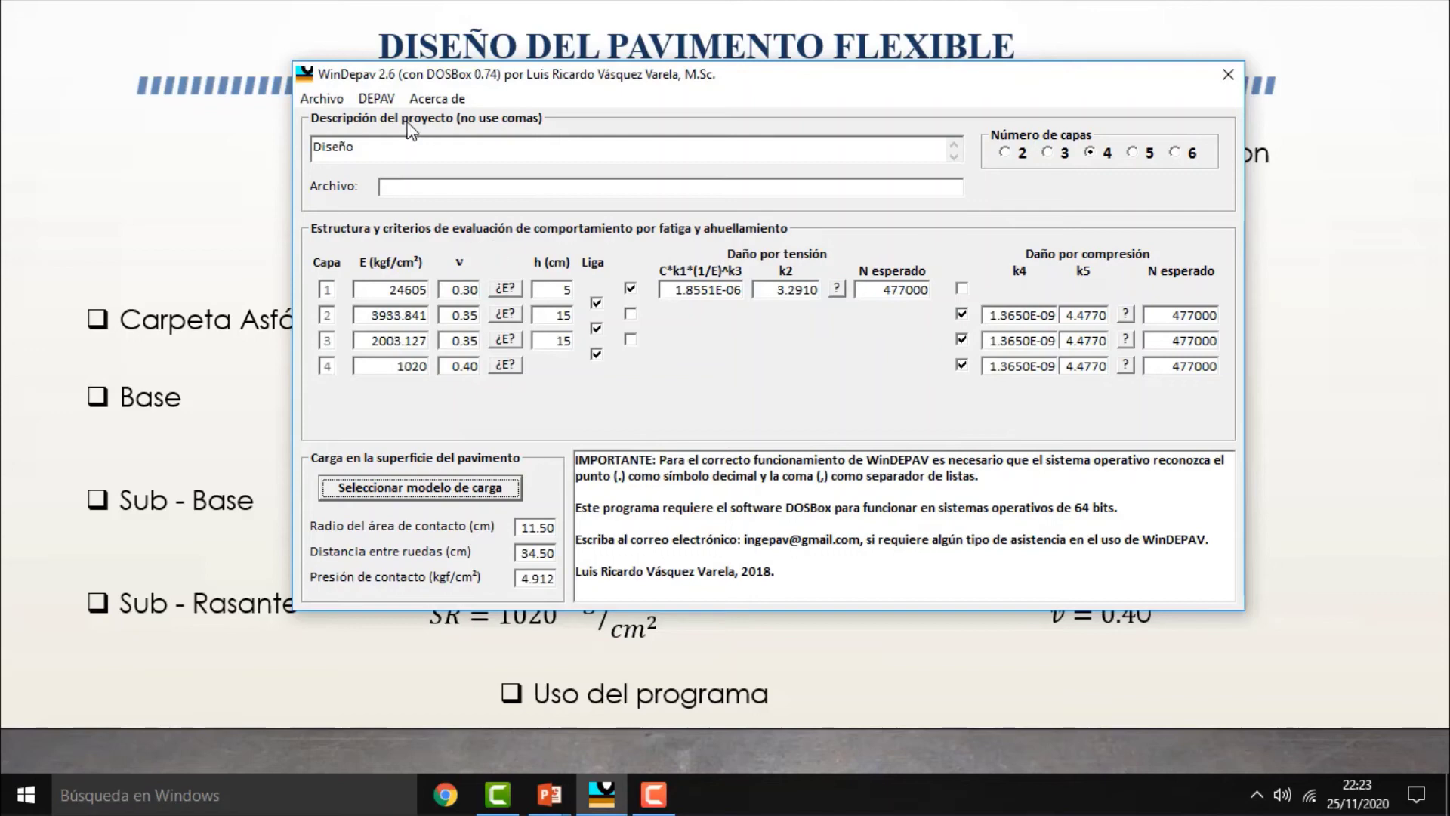
Step: Verify and analyze the pavement structure and open the analysis results
click(378, 99)
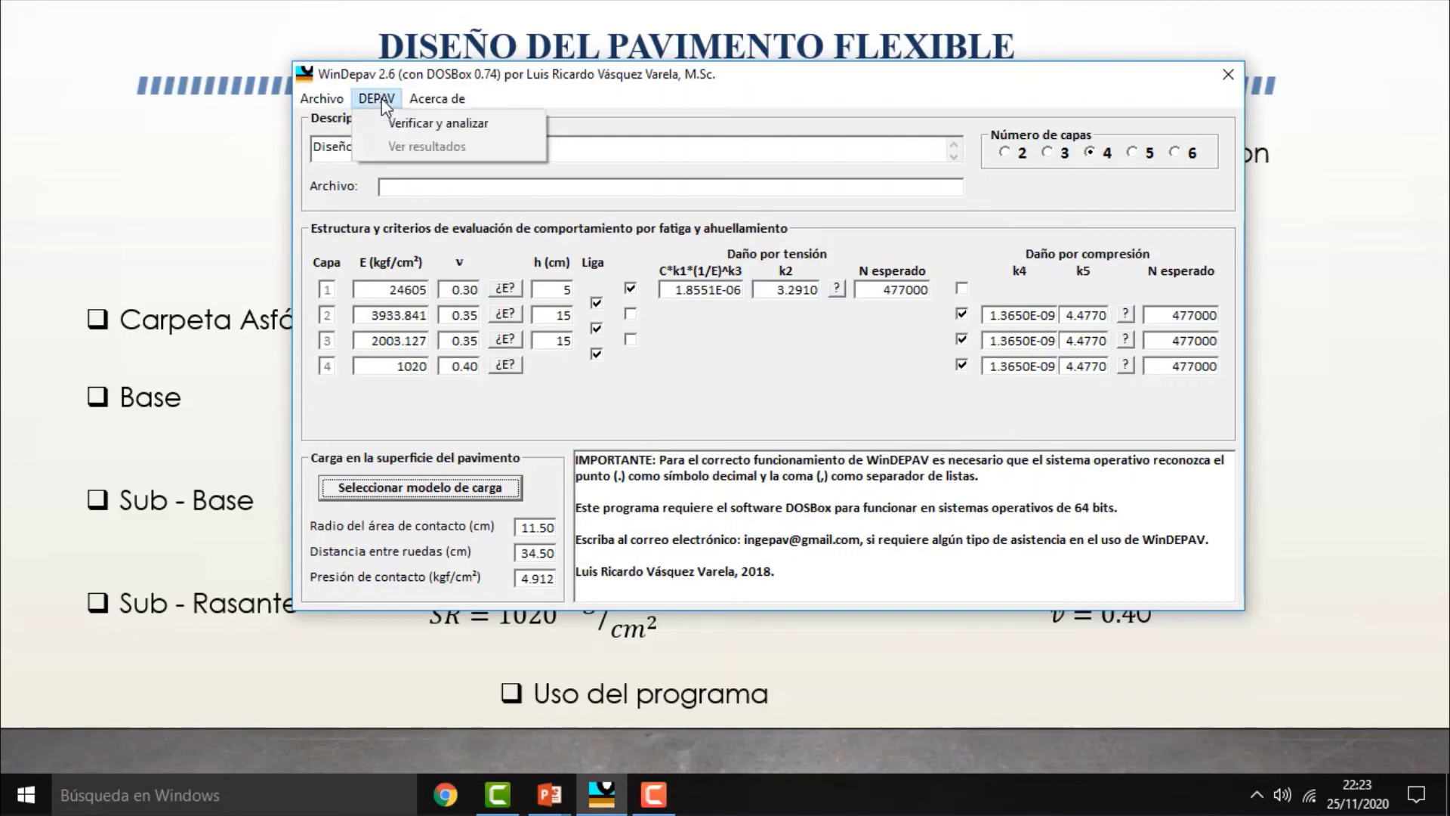
click(497, 125)
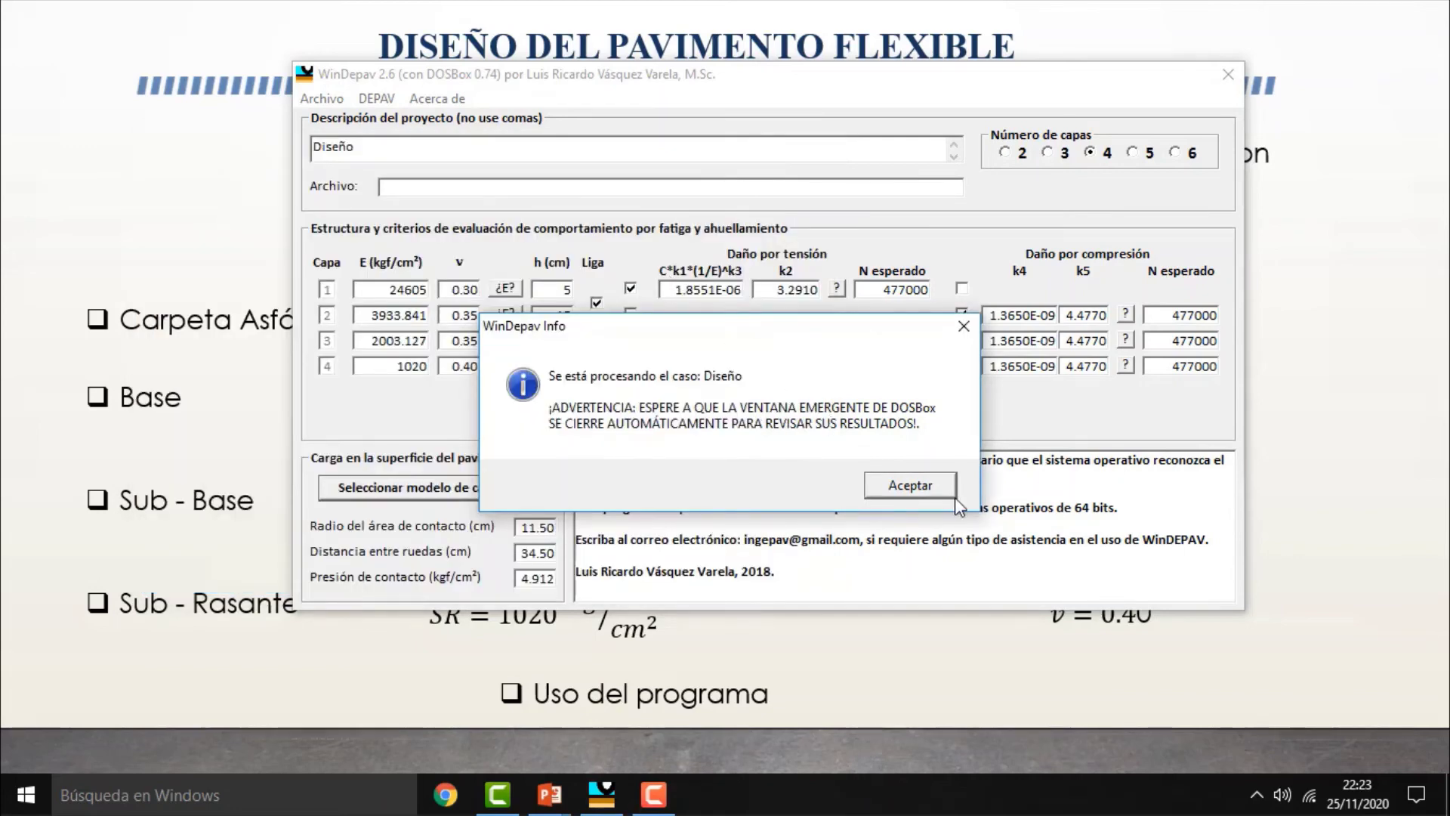
click(910, 486)
click(380, 100)
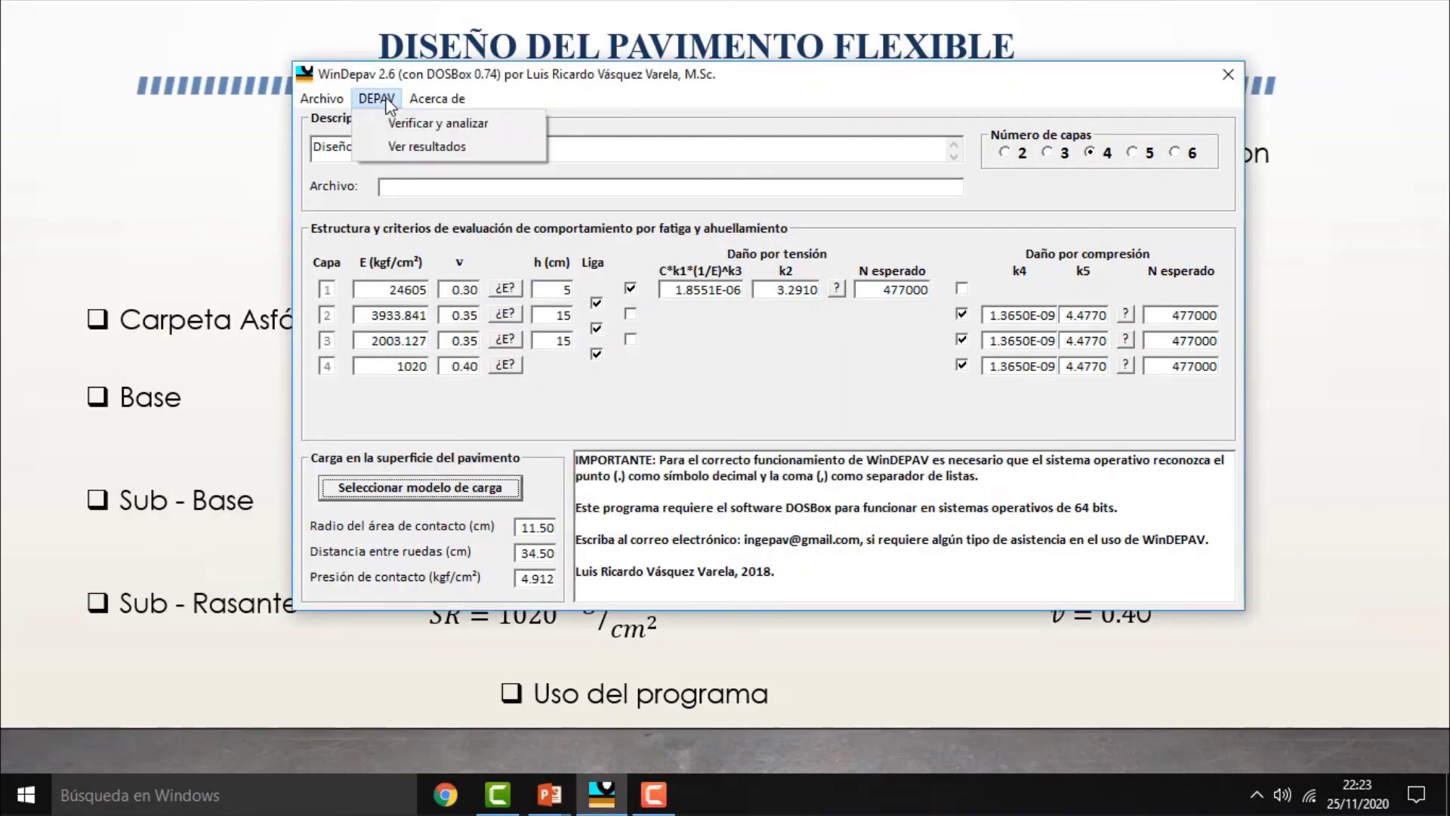
click(500, 146)
Step: Examine layer 1's Sigma T at 5 cm depth and the compression damage factors of layers 2 and 3
drag(708, 86, 735, 62)
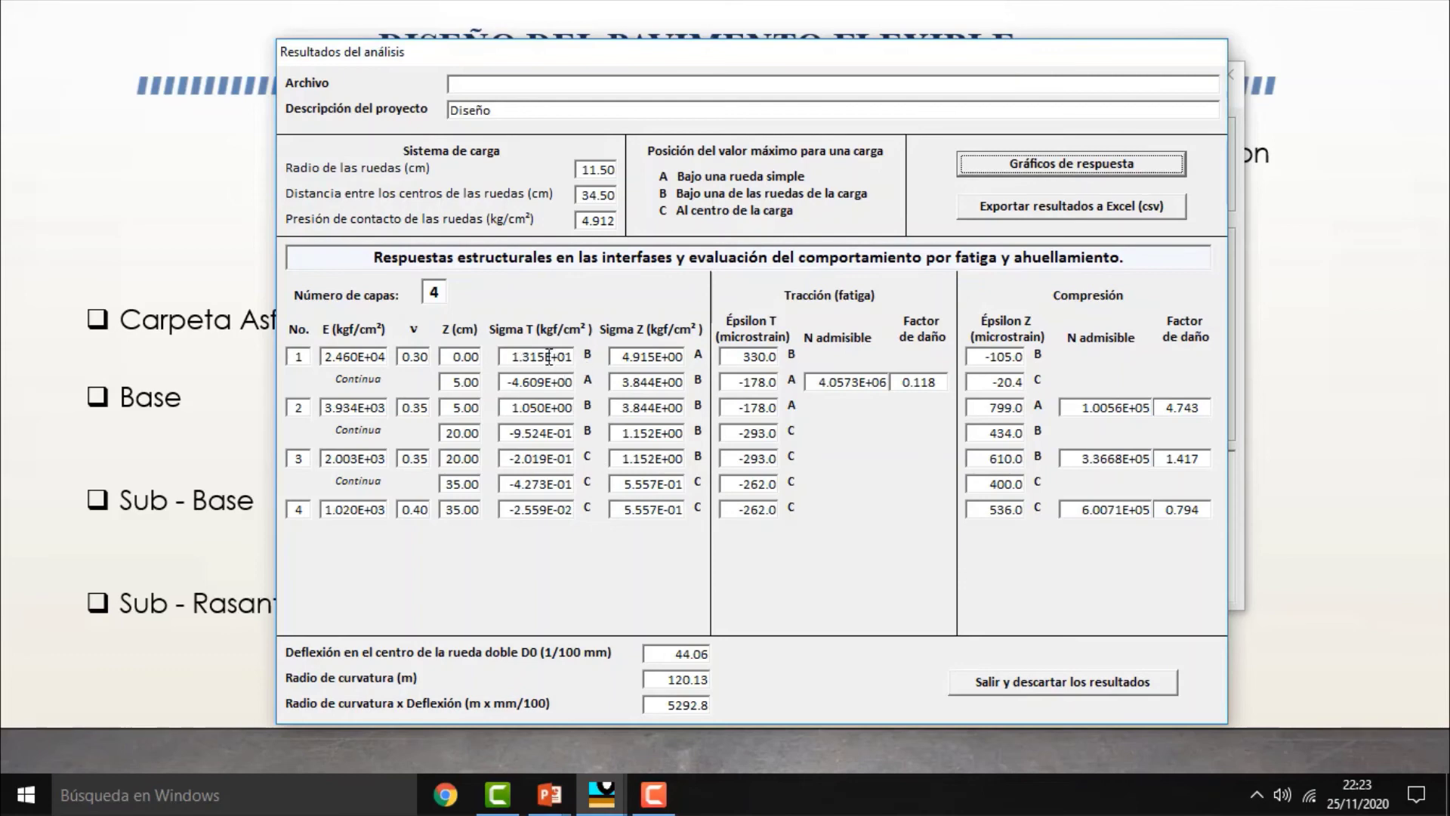
drag(566, 383, 512, 382)
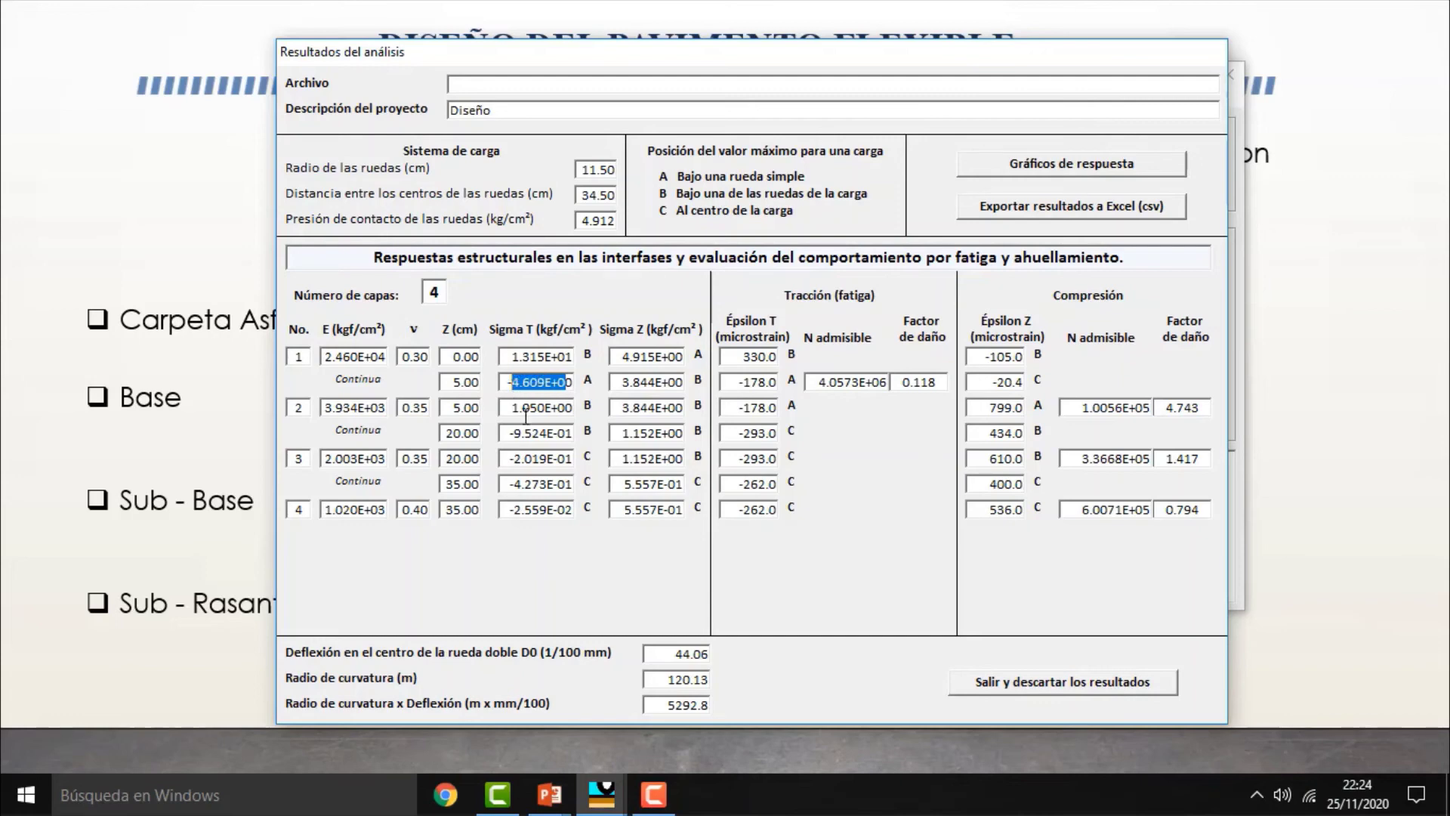
click(566, 383)
drag(1166, 408, 1200, 407)
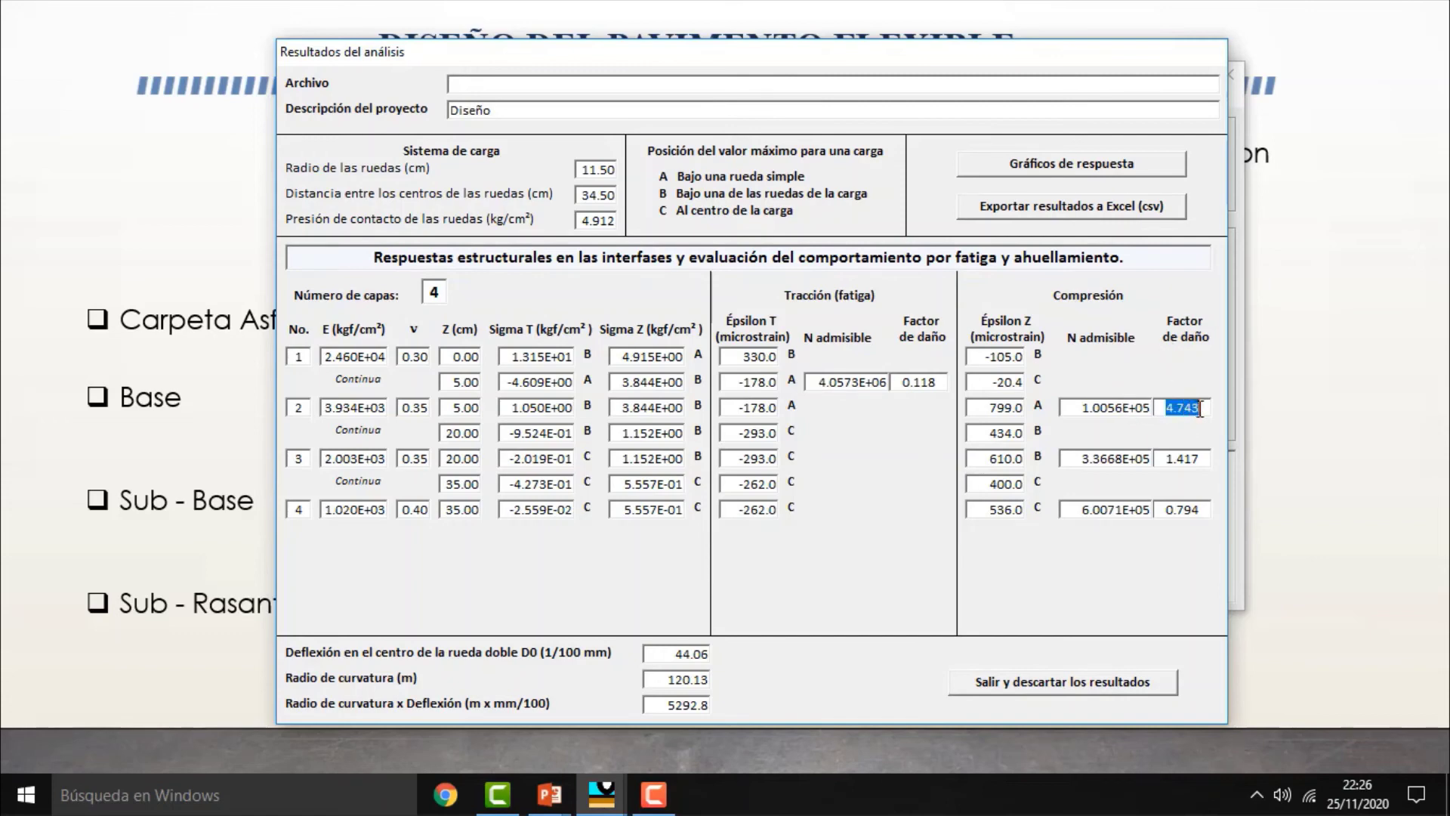
click(1199, 411)
click(1203, 460)
Step: View the response graphs for Sigma Z, Sigma T, Épsilon Z and Épsilon T, and return to the results
click(1065, 171)
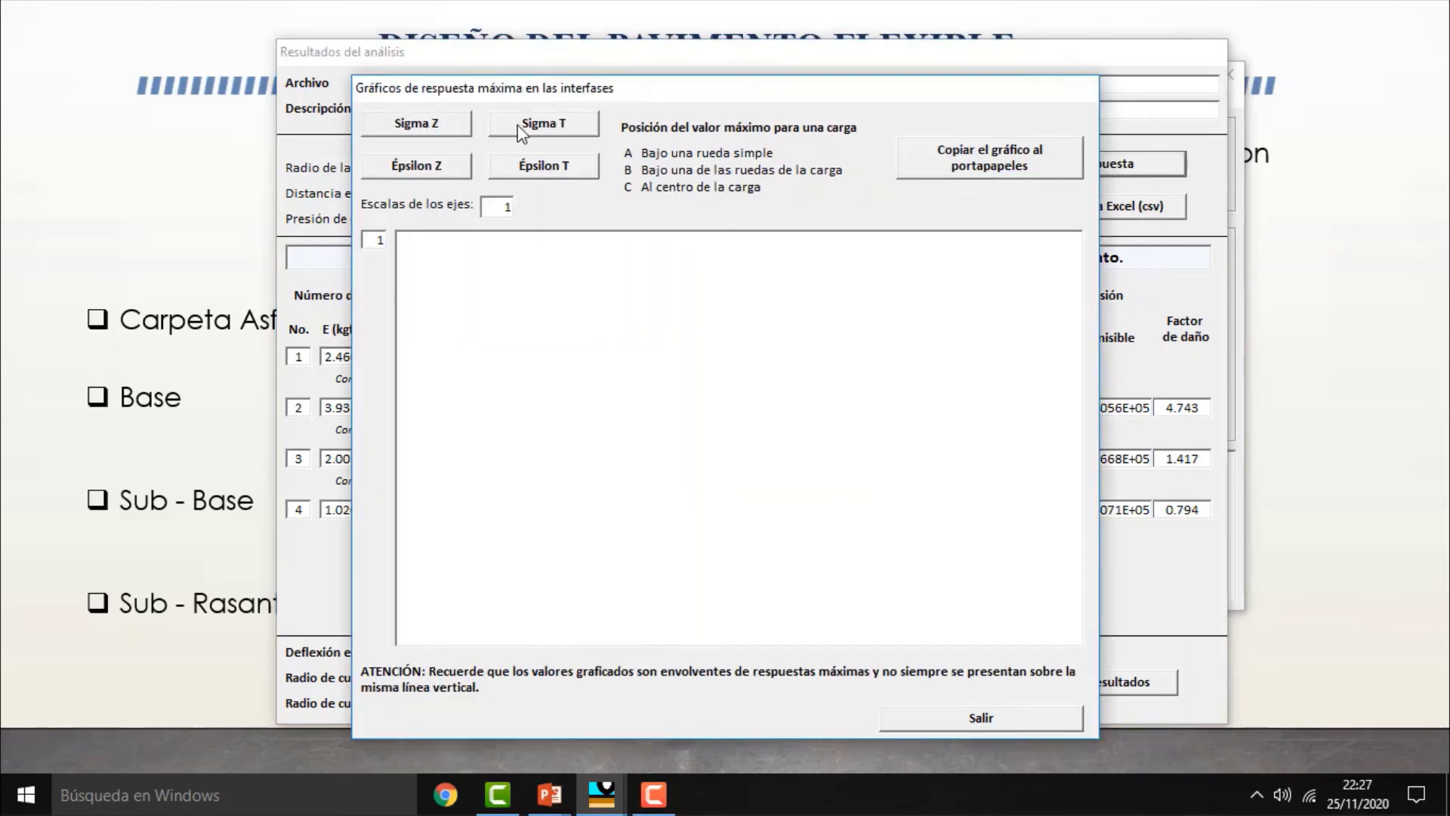
click(542, 136)
click(404, 123)
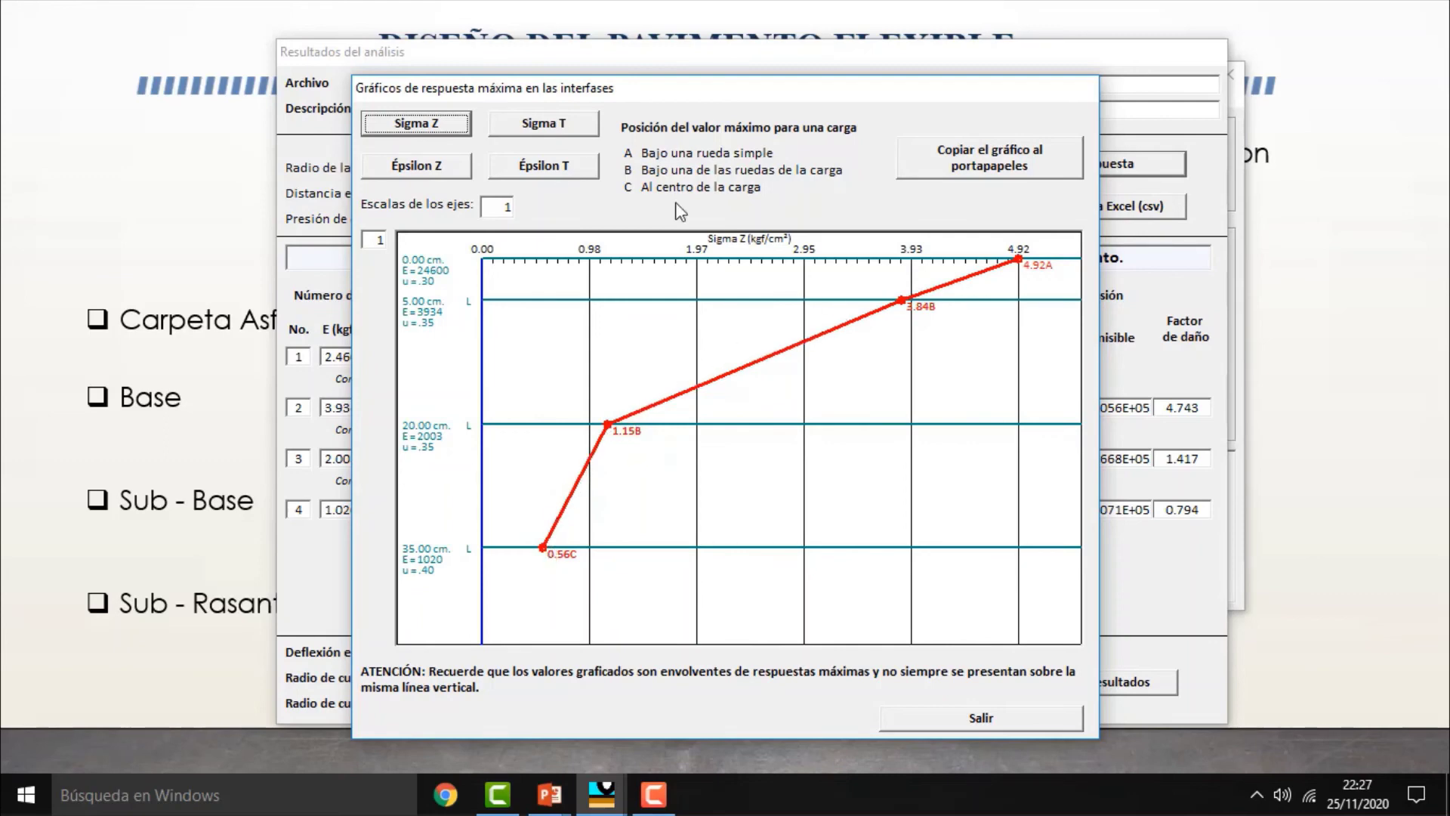
click(567, 133)
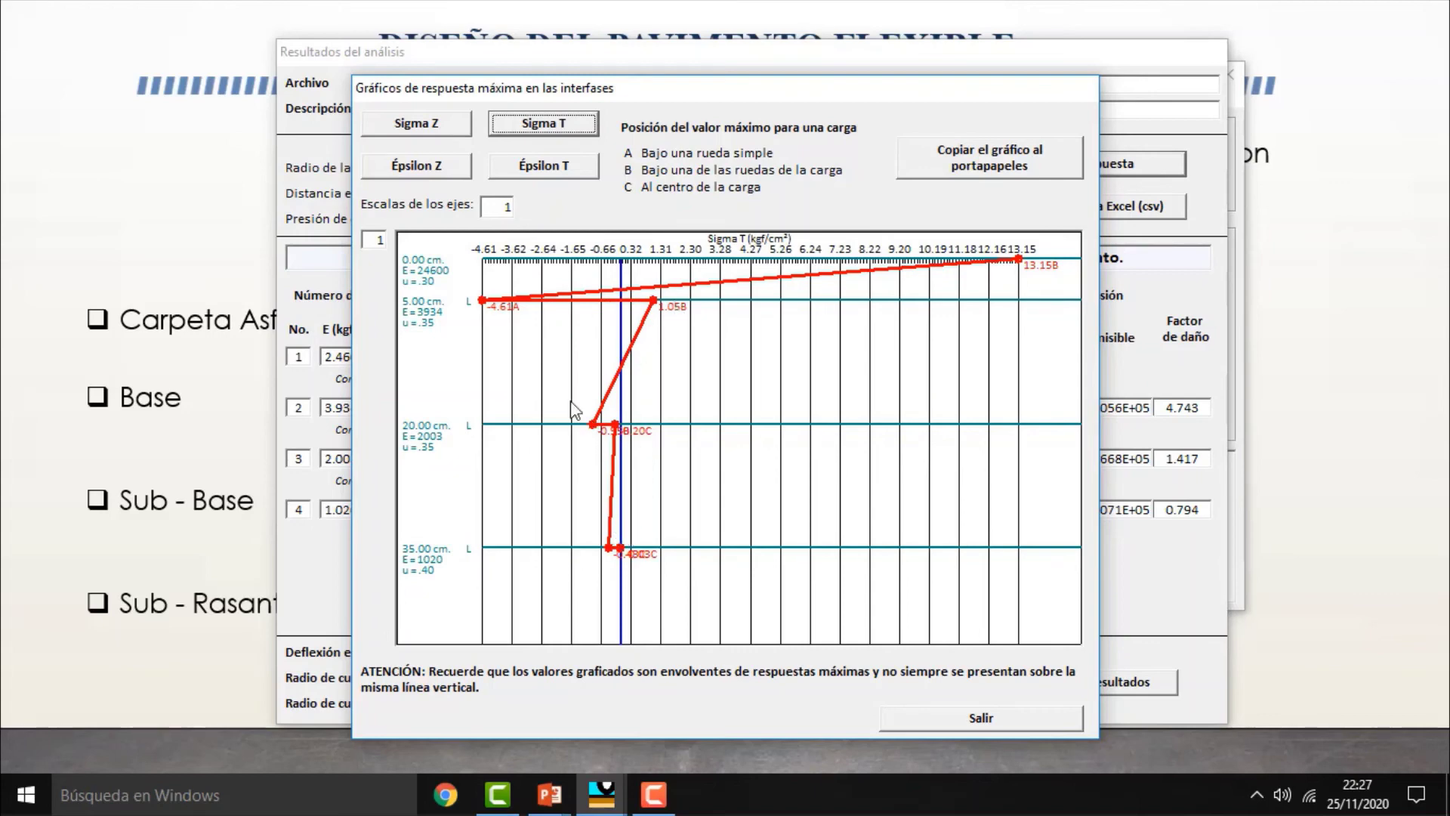
click(413, 170)
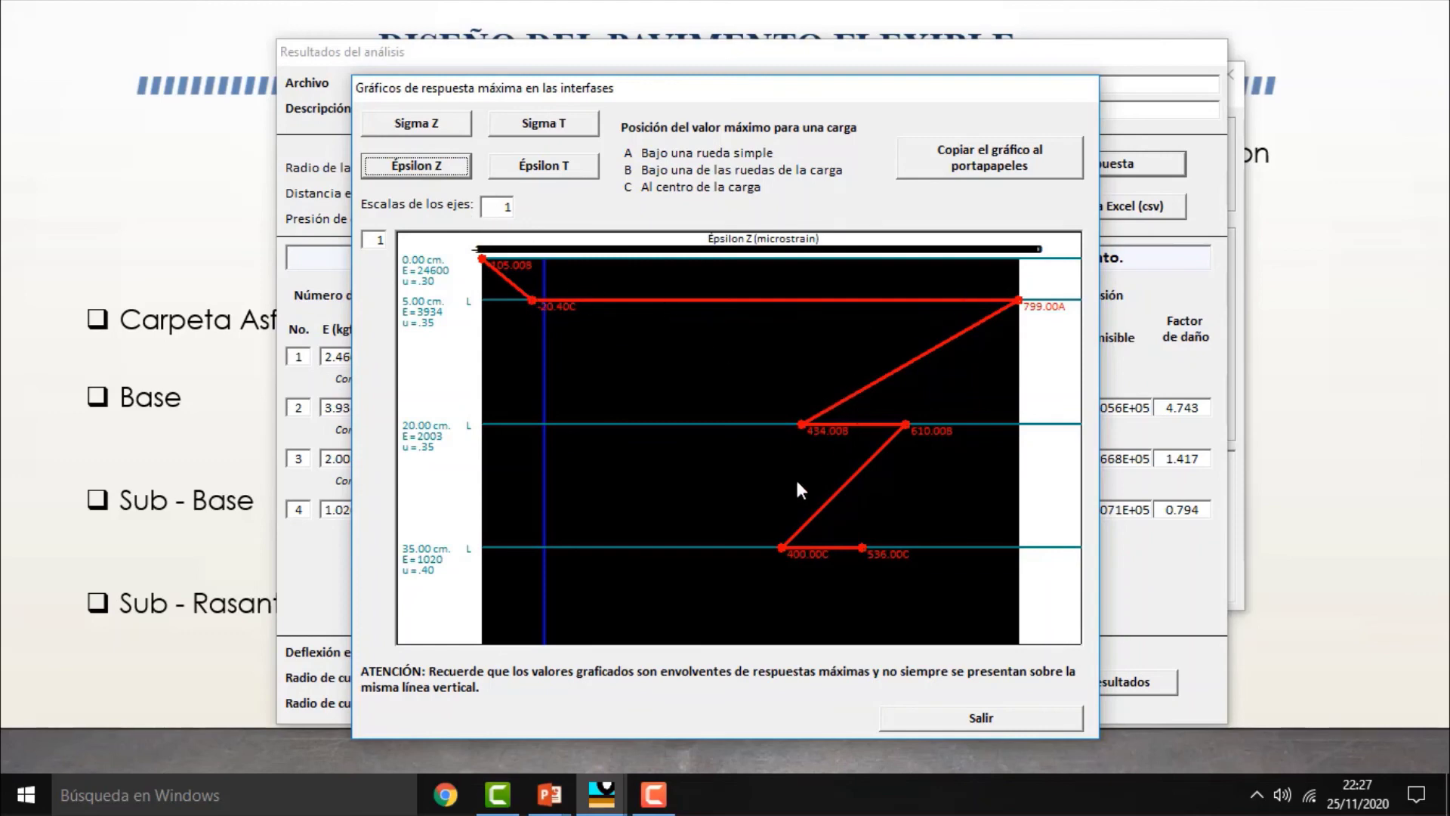
click(565, 172)
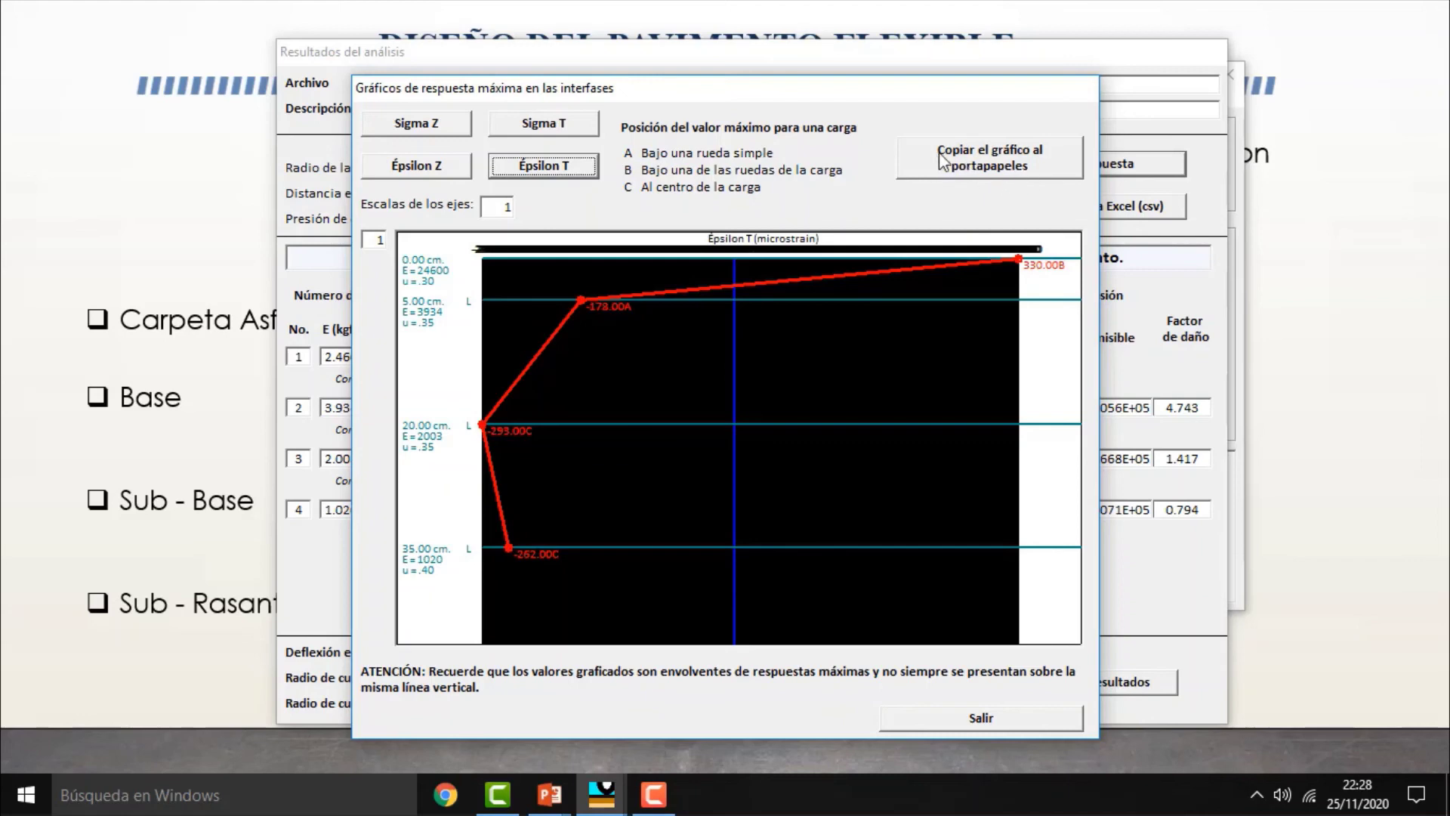
click(1000, 716)
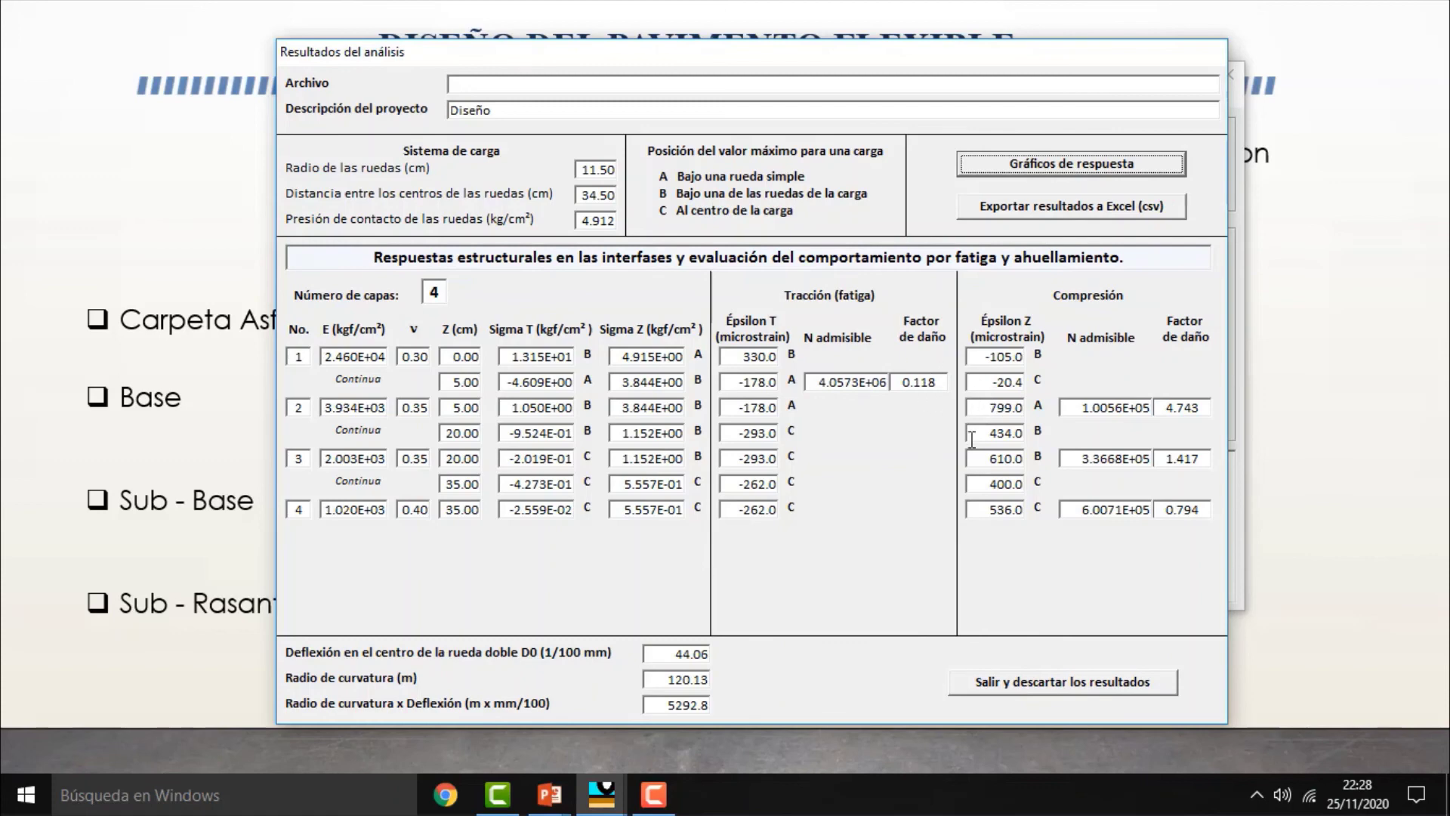
Step: Discard the analysis results and set layer 1's thickness to 7 cm
click(1052, 683)
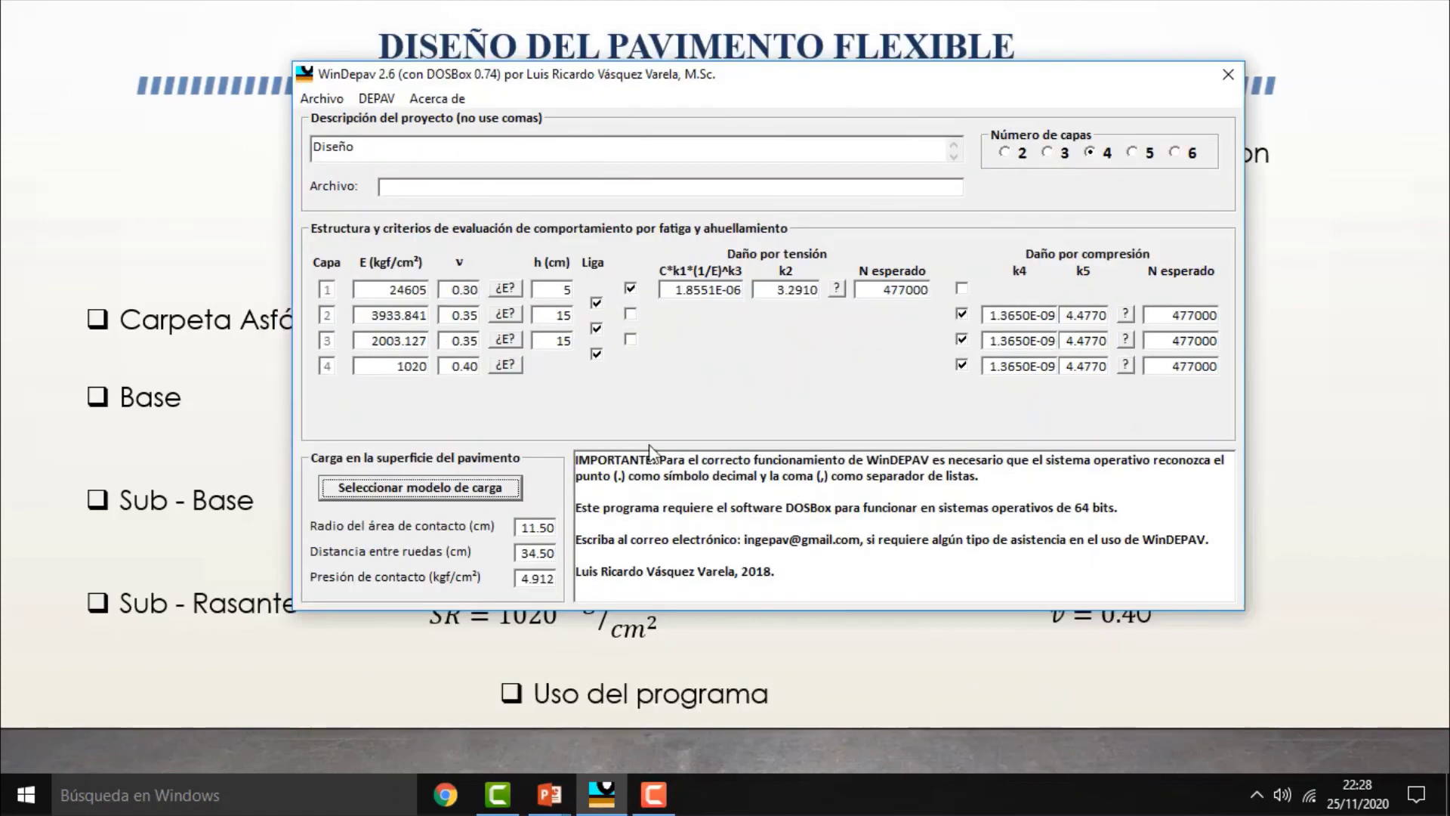
click(566, 289)
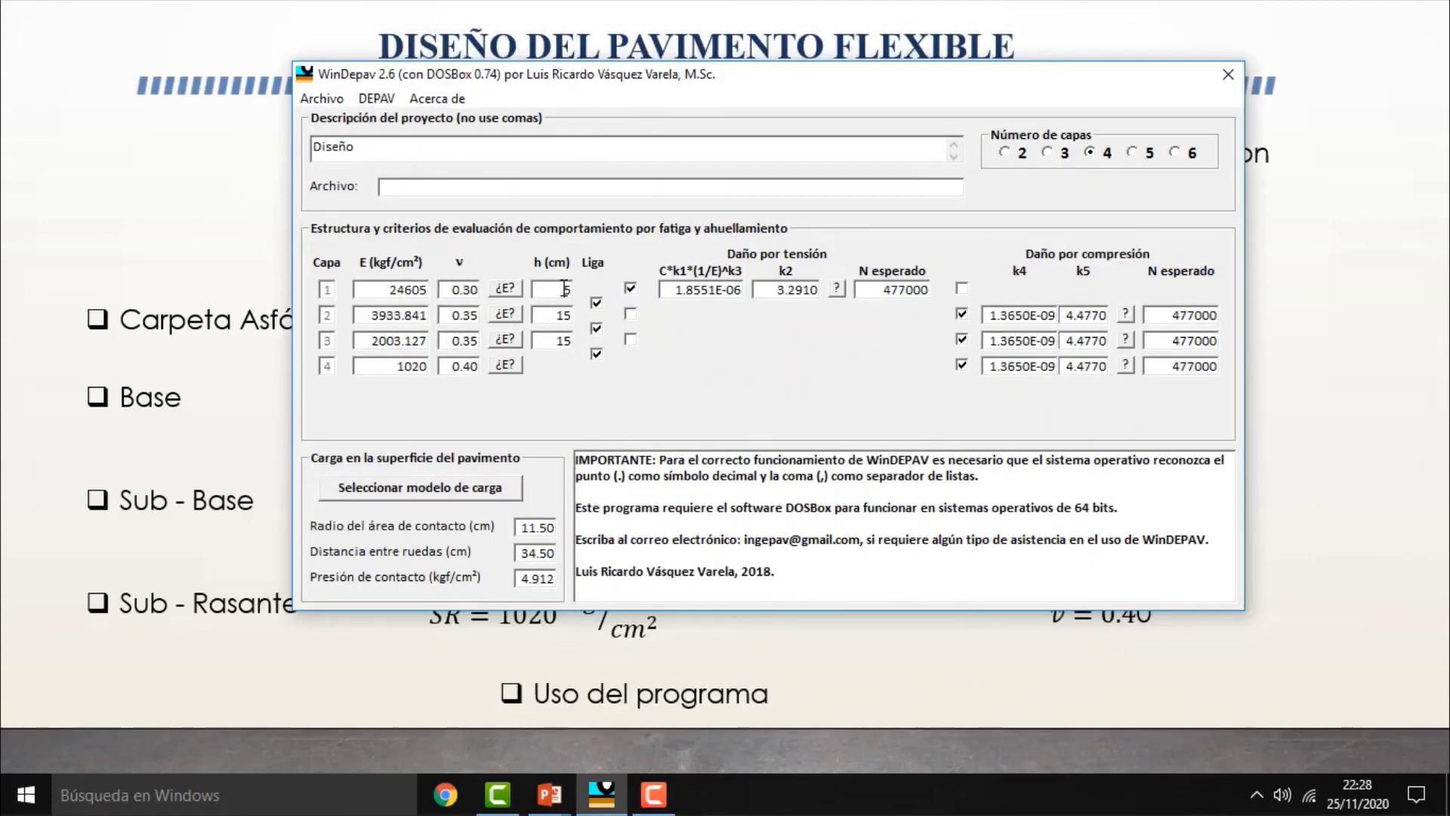
double_click(566, 289)
Step: Verify and analyze the pavement with the 7 cm layer 1 and examine layer 2's compression damage factor in the results
click(376, 98)
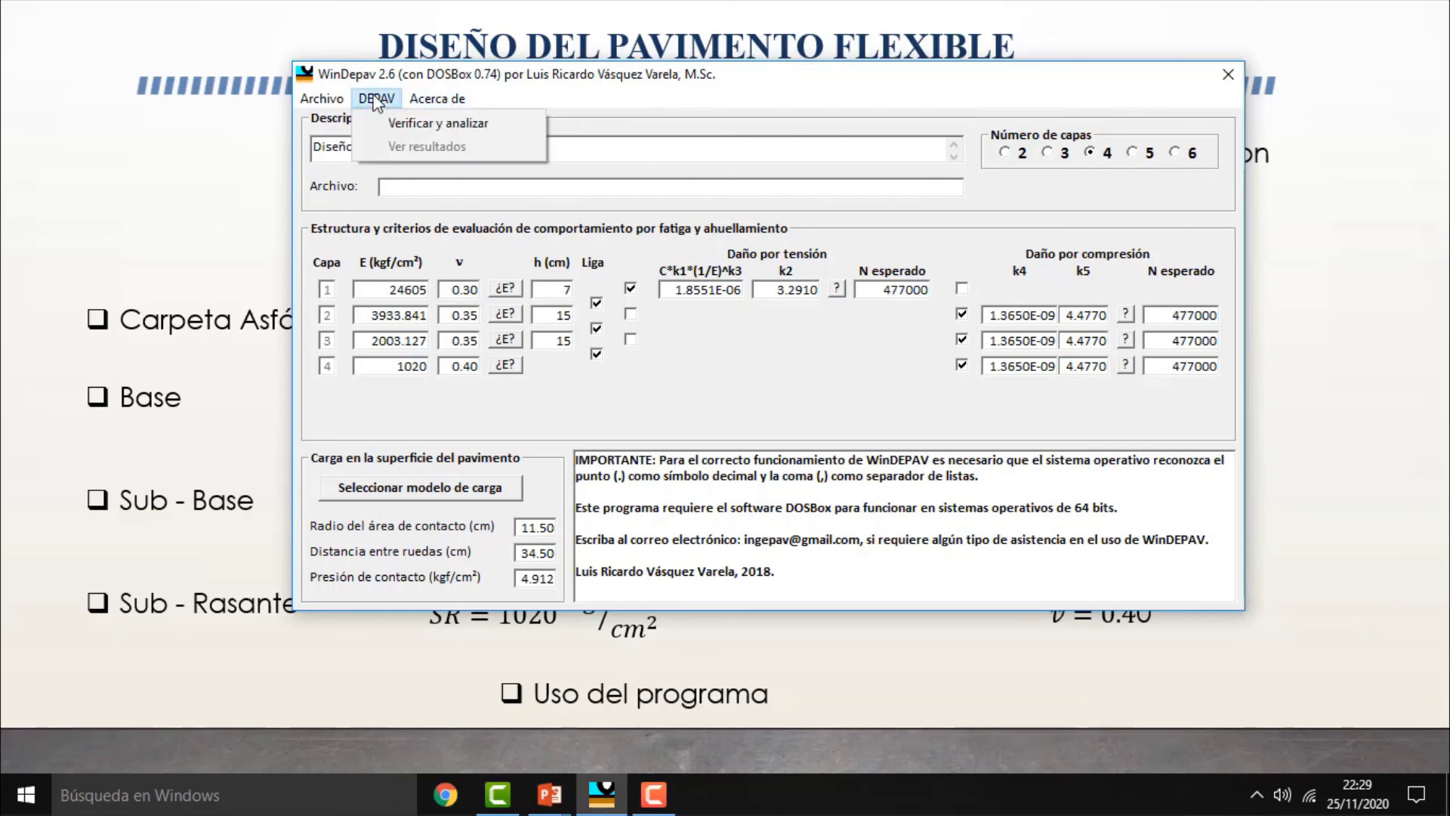
click(411, 122)
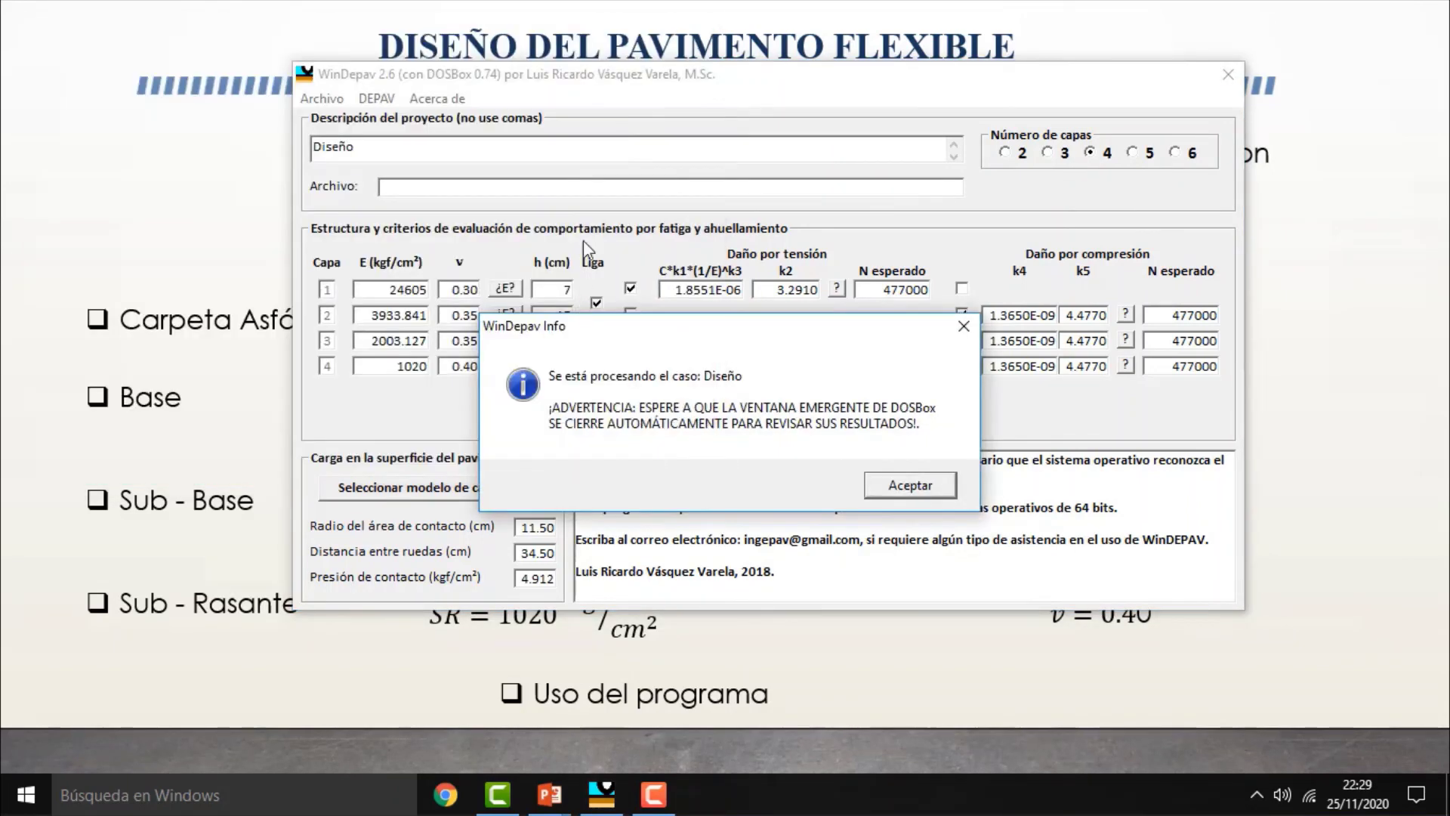
click(910, 489)
click(376, 98)
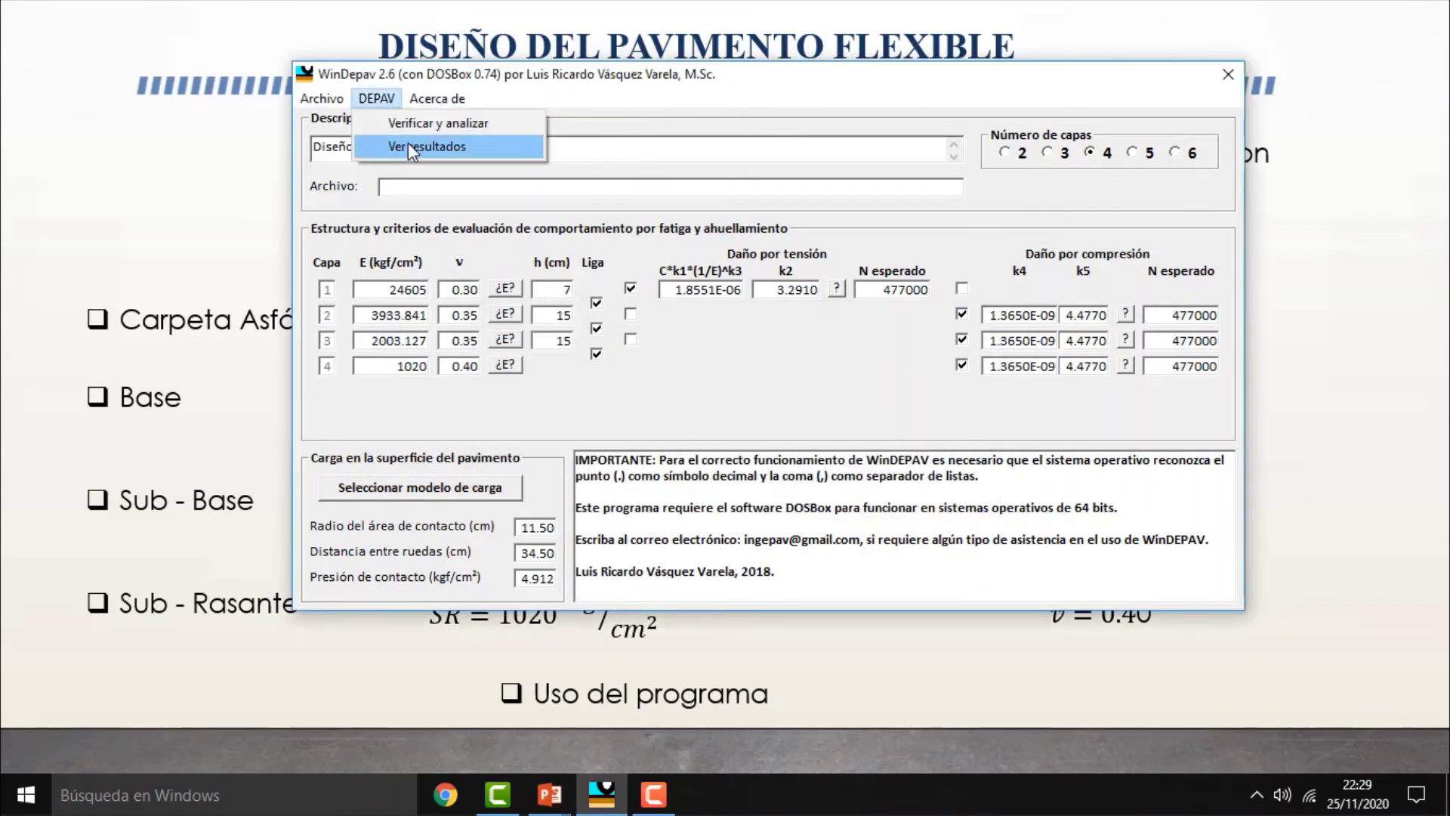
click(408, 143)
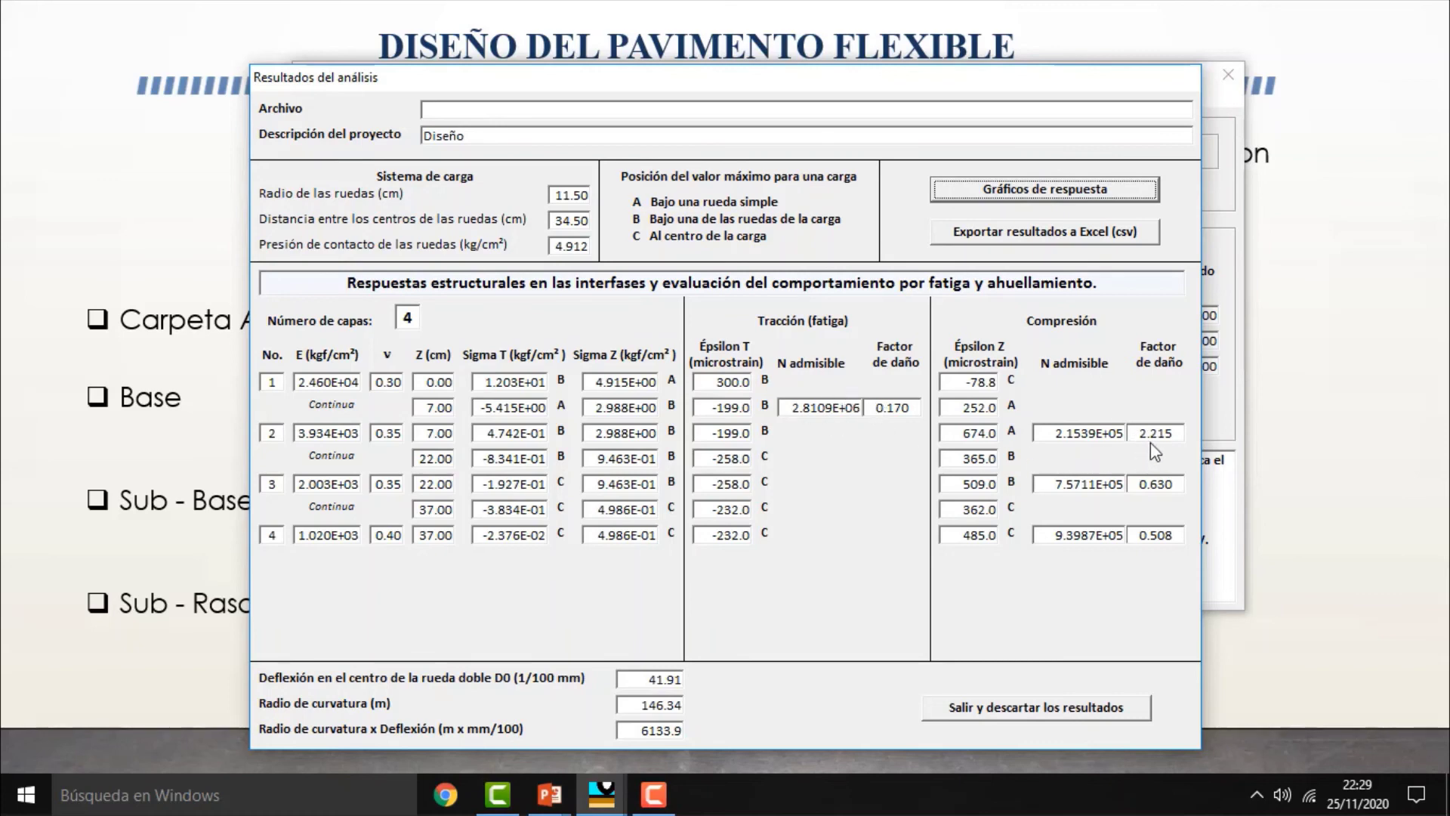
drag(1136, 434, 1174, 433)
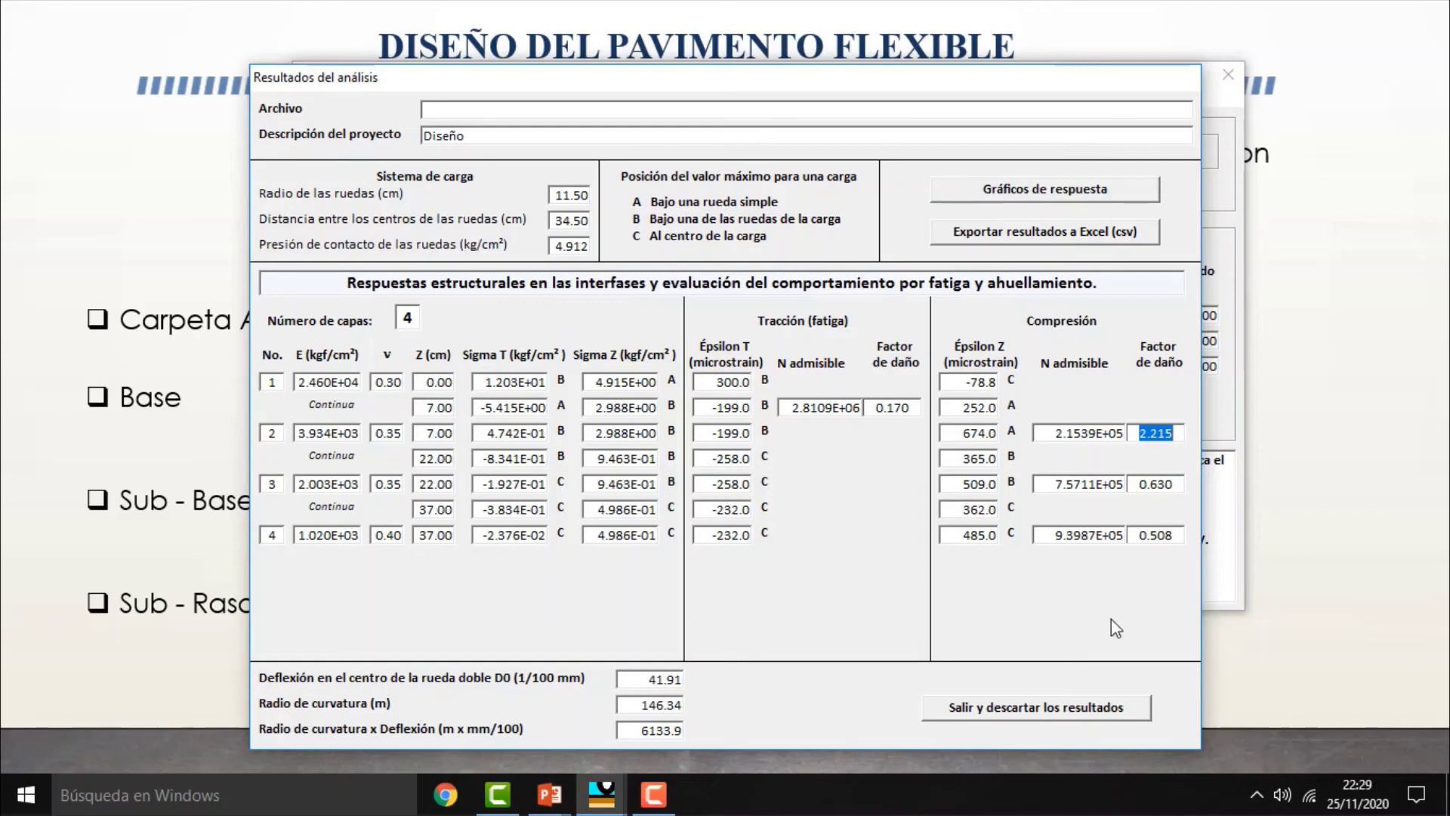
Step: Discard the results and reanalyze the pavement with layer 1's thickness set to 8 cm, opening the new results
click(1062, 707)
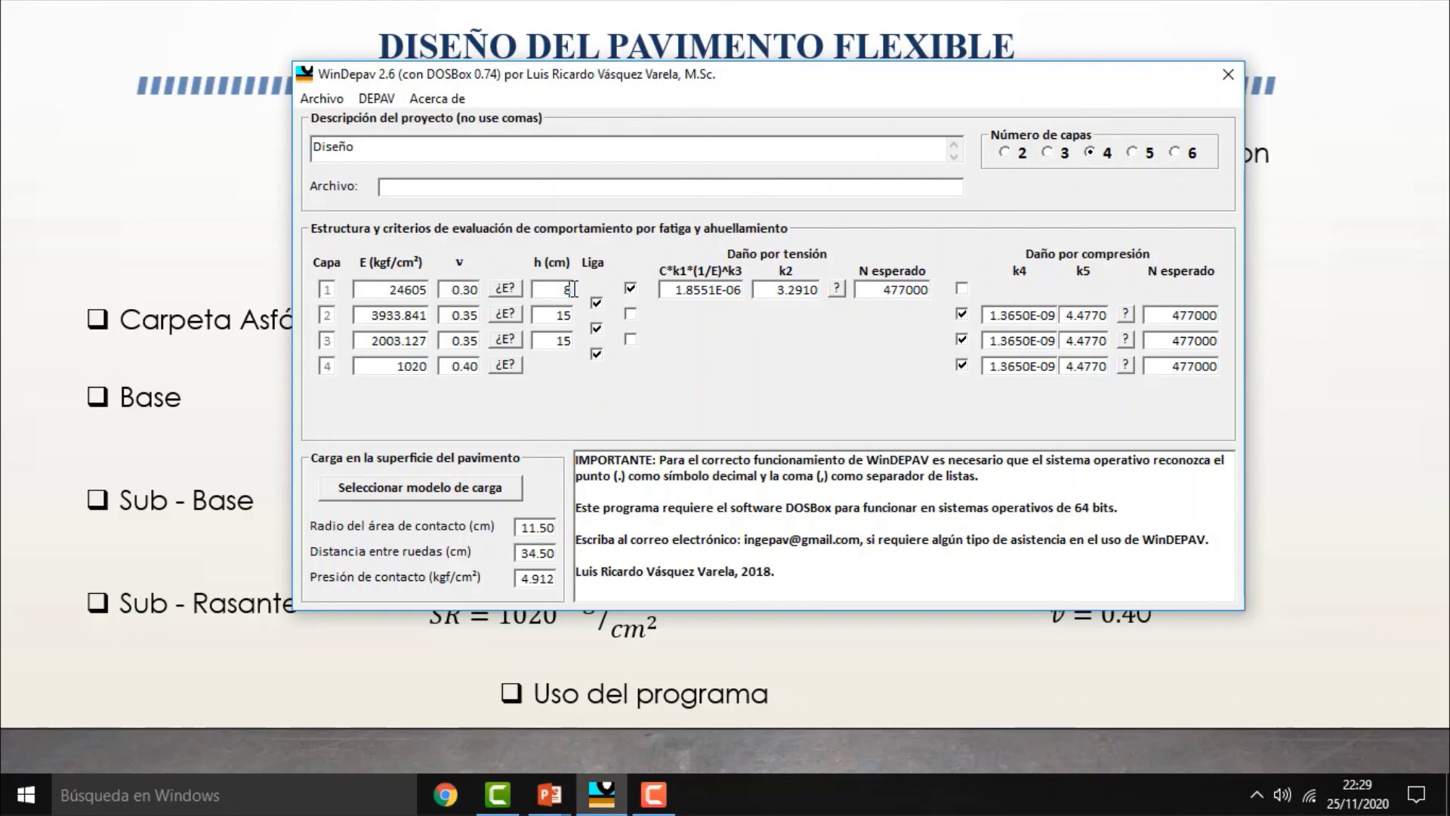
text(8)
click(376, 98)
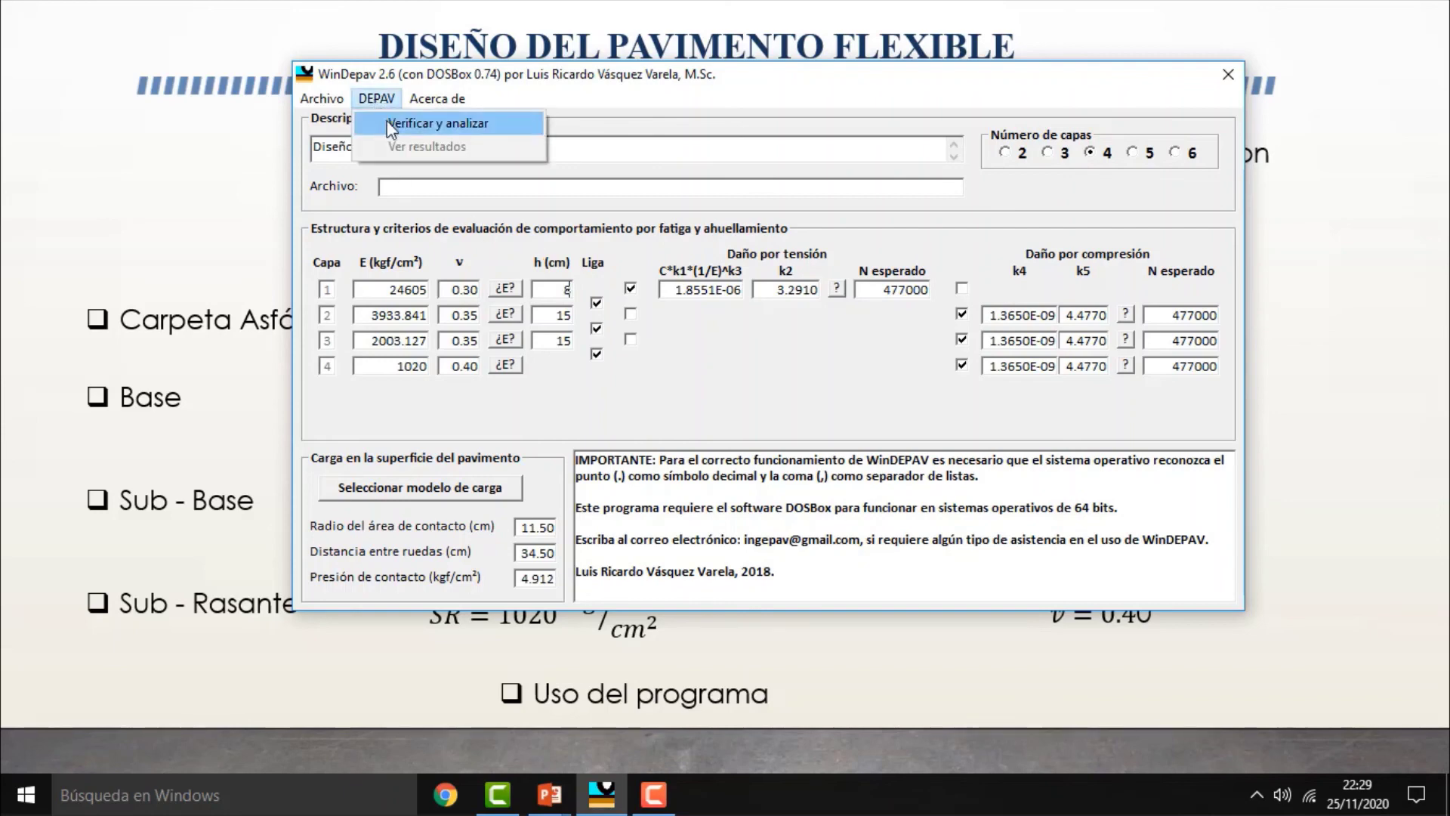
click(386, 122)
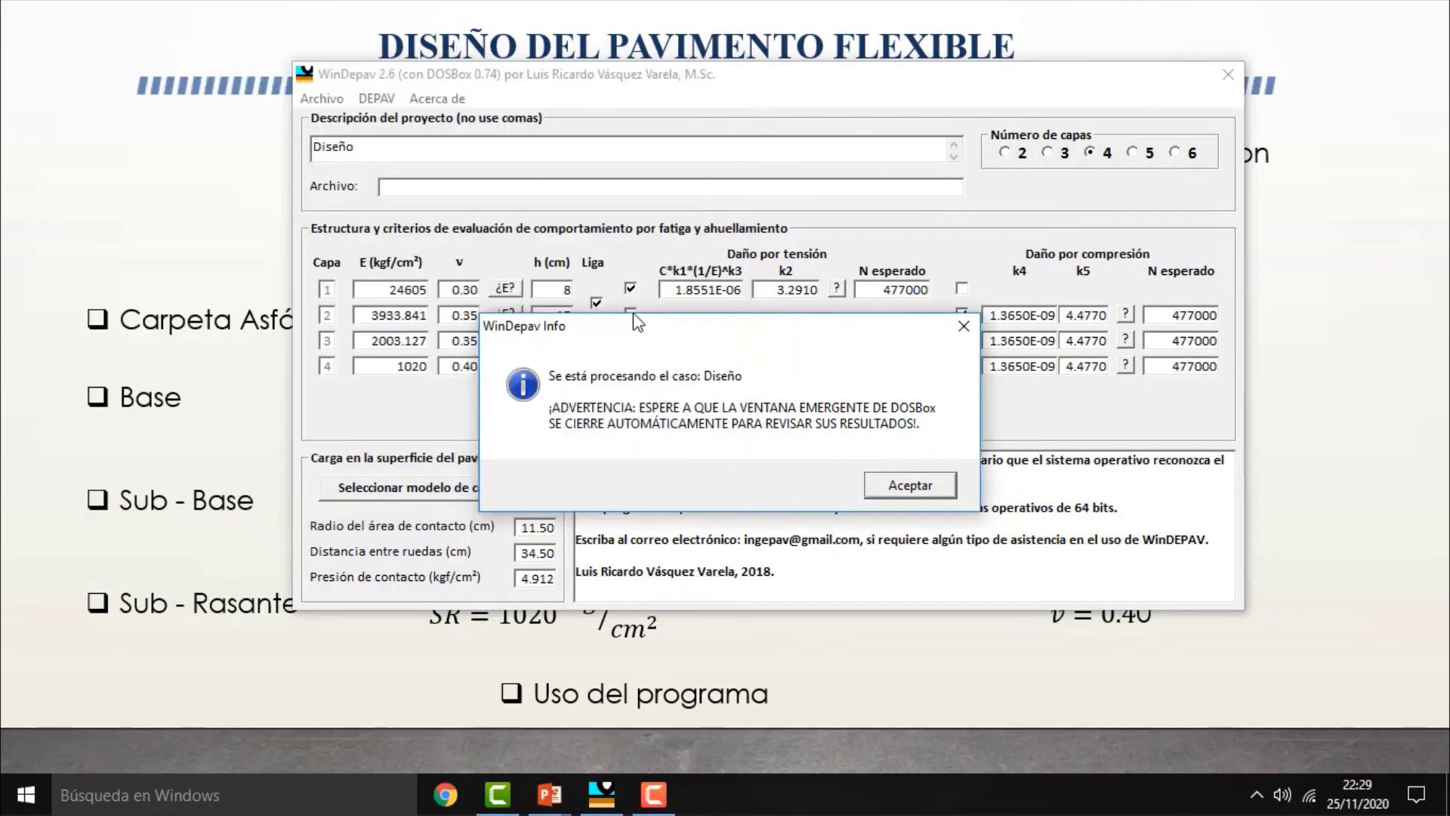
click(936, 491)
click(377, 99)
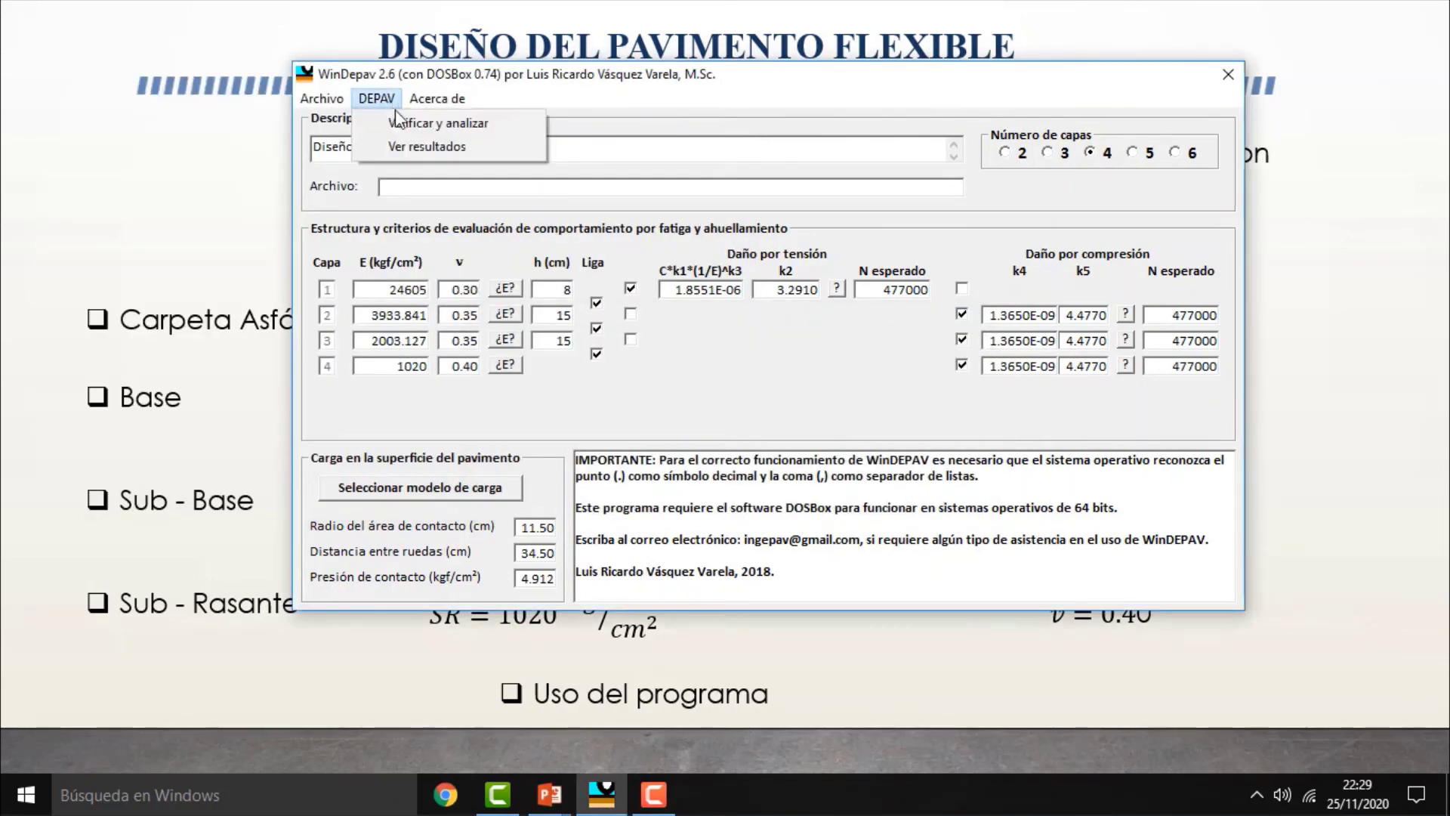
click(413, 146)
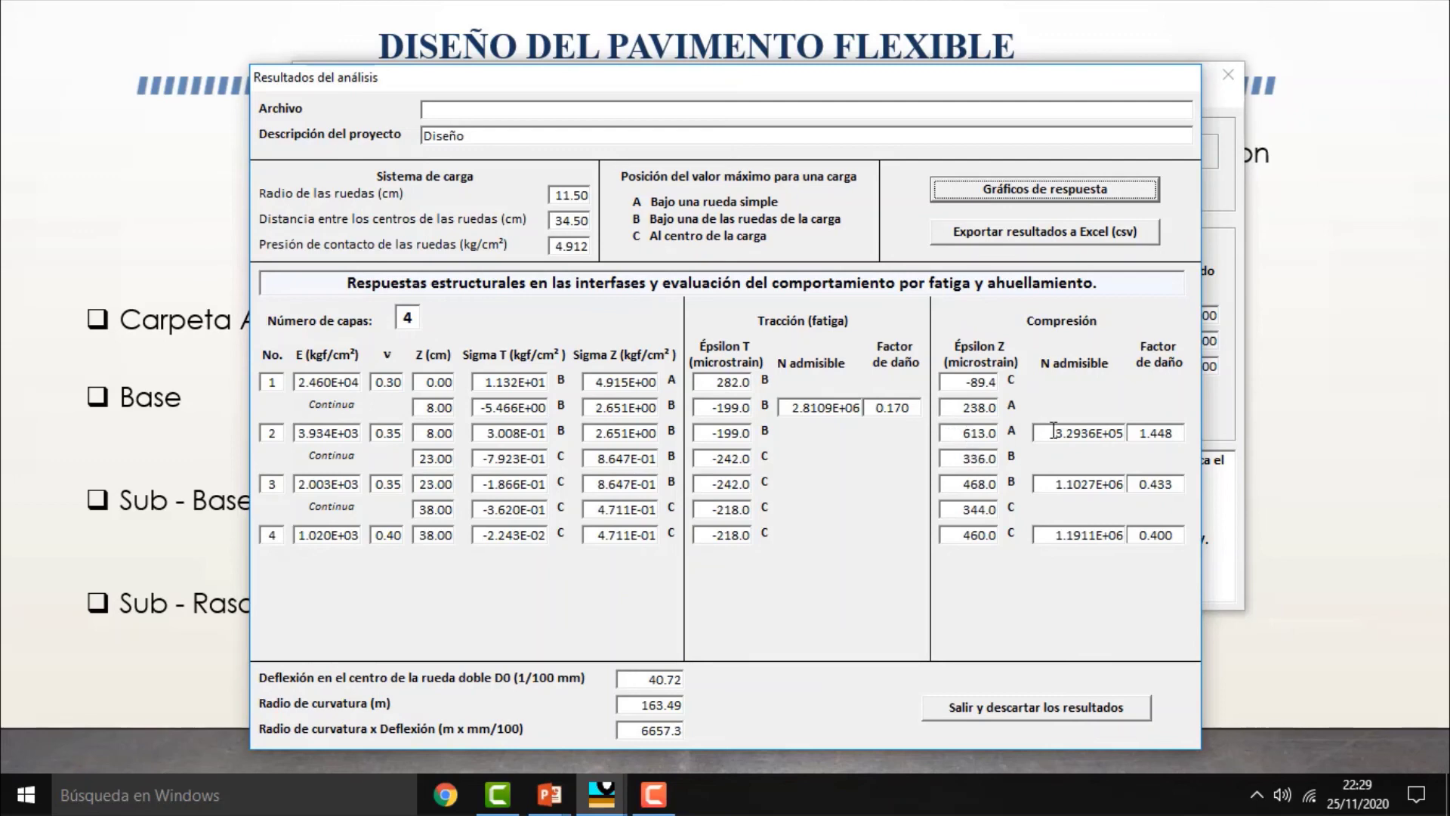
Step: Examine layer 1's fatigue damage factor and layer 2's compression damage factor for the 8 cm layer 1
double_click(879, 411)
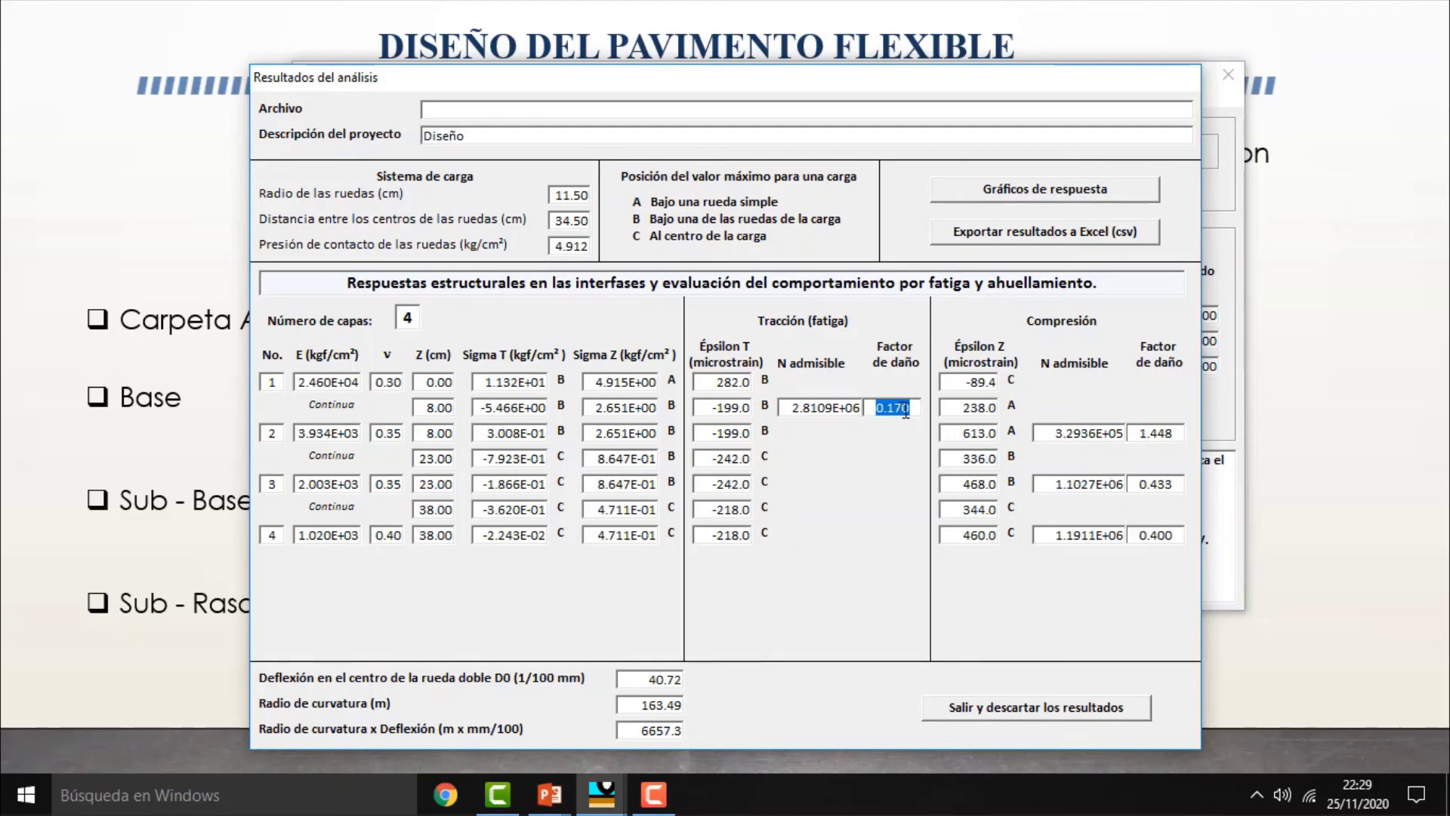
click(909, 406)
double_click(1144, 434)
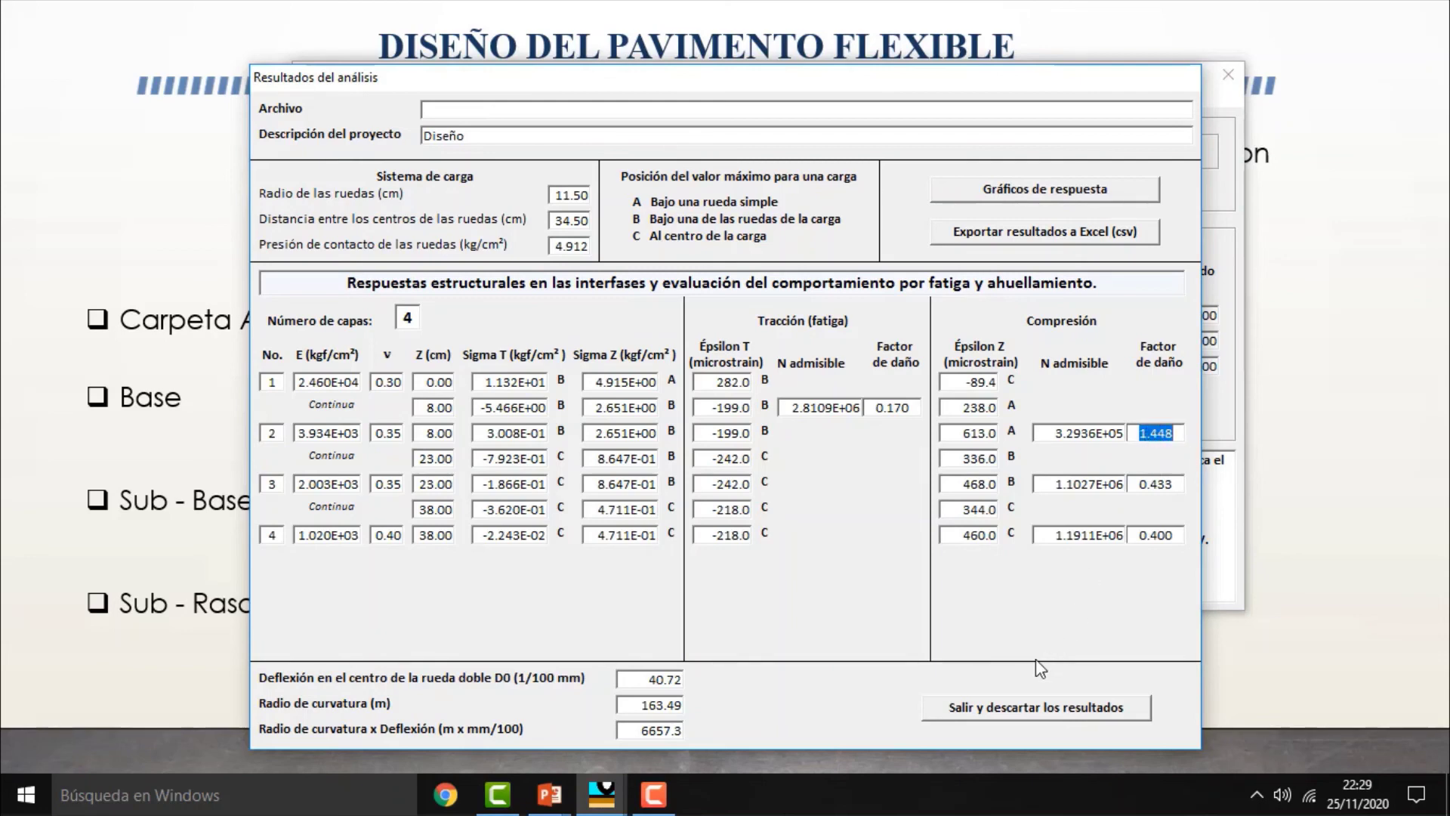
Step: Discard the results and reanalyze the pavement with layer 1's thickness set to 9 cm, opening the new results
click(1026, 714)
double_click(563, 289)
text(9)
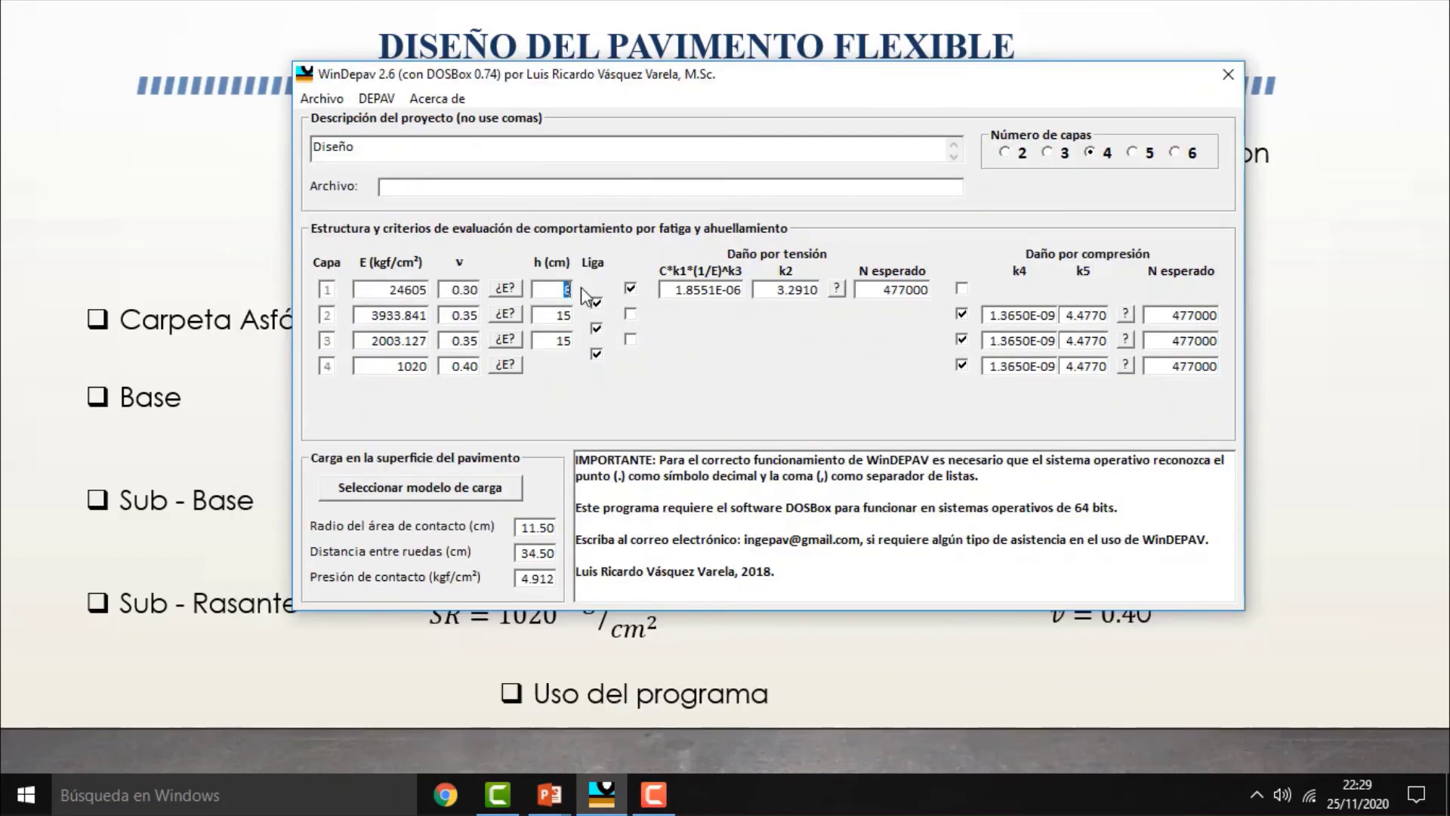
click(376, 98)
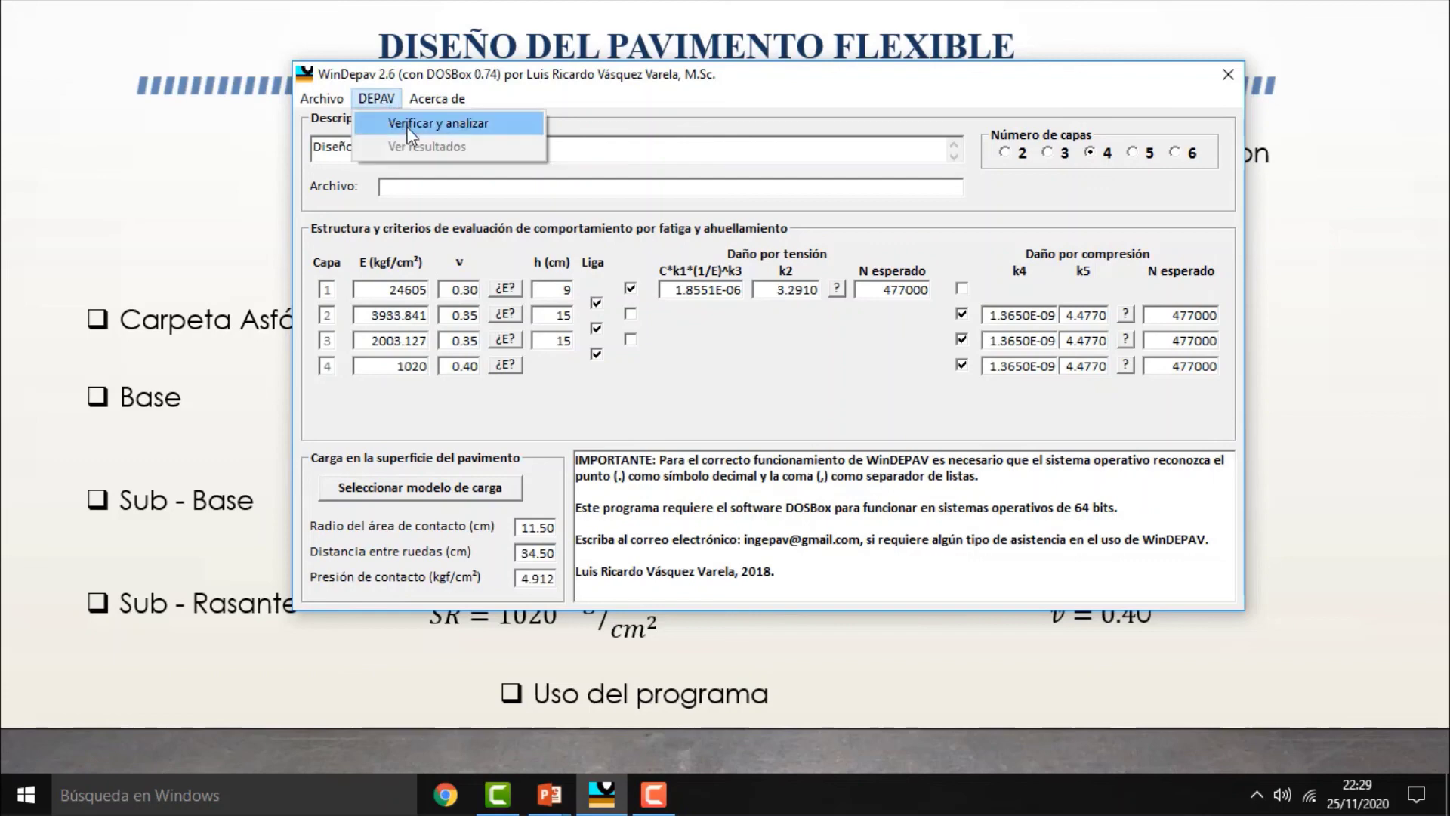
click(408, 124)
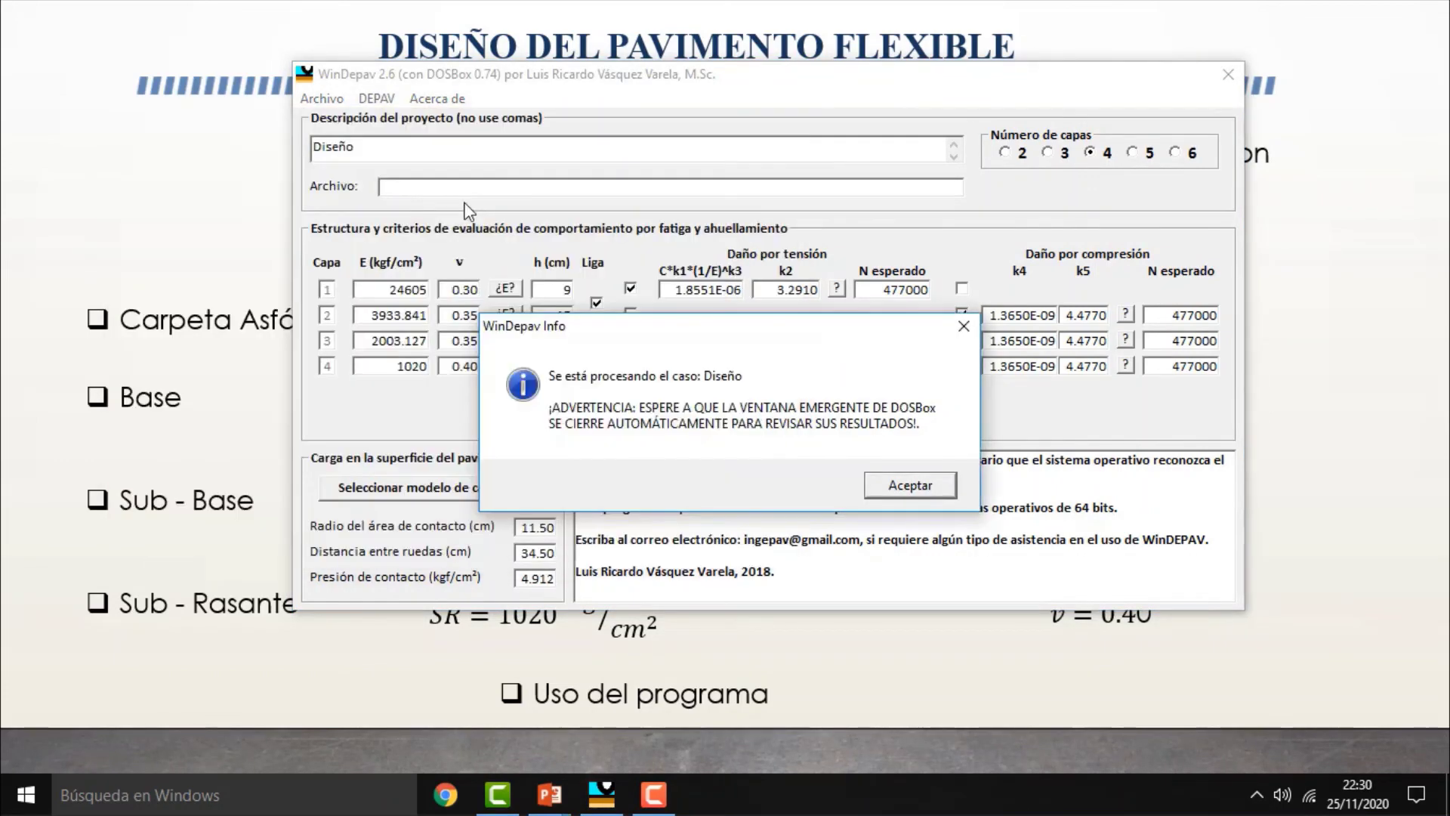
click(880, 485)
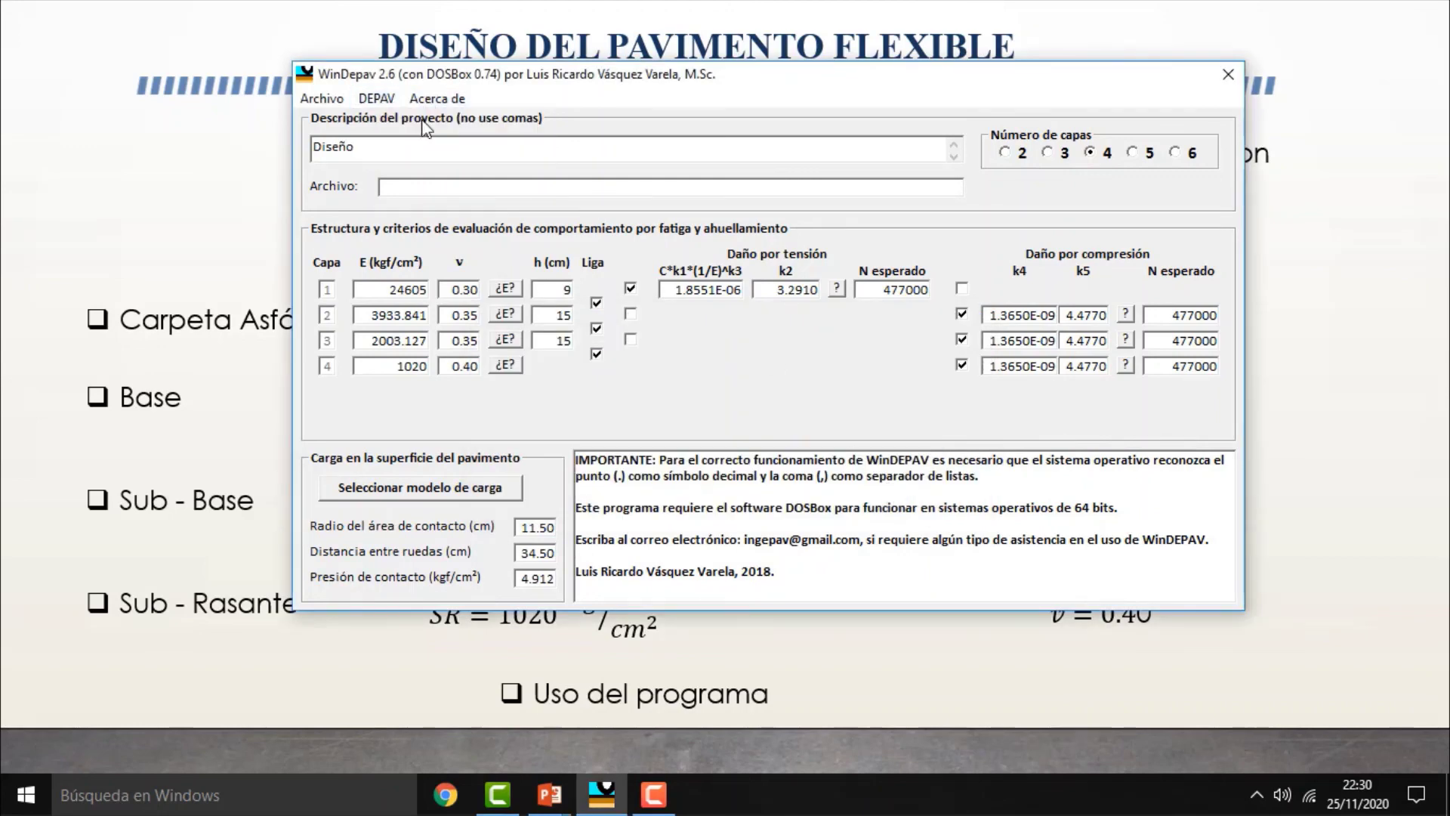
click(376, 98)
click(385, 144)
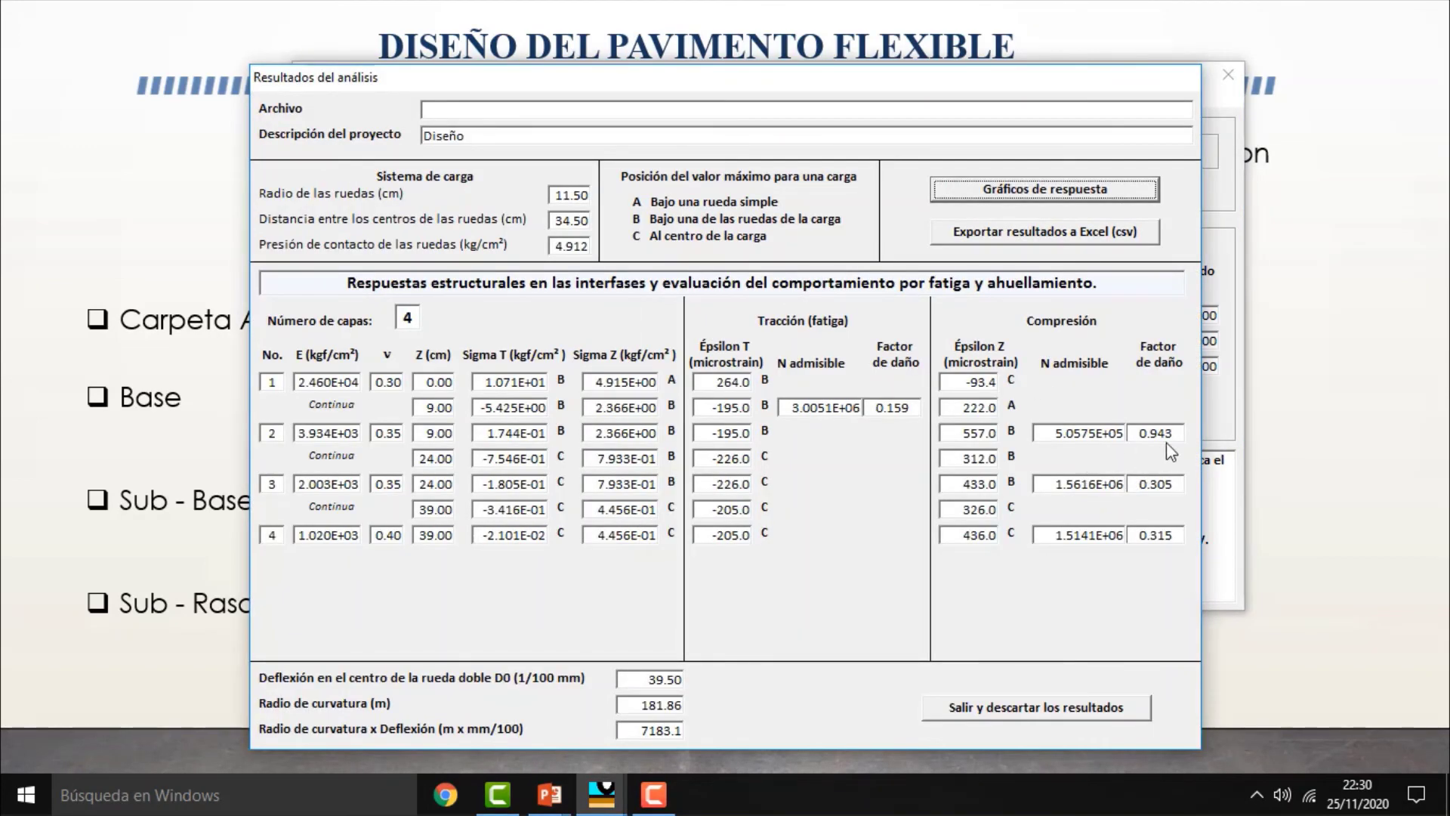
Step: Examine the fatigue damage factor of layer 1 and the compression damage factor of layer 2 for the 9 cm layer 1
drag(876, 406, 909, 400)
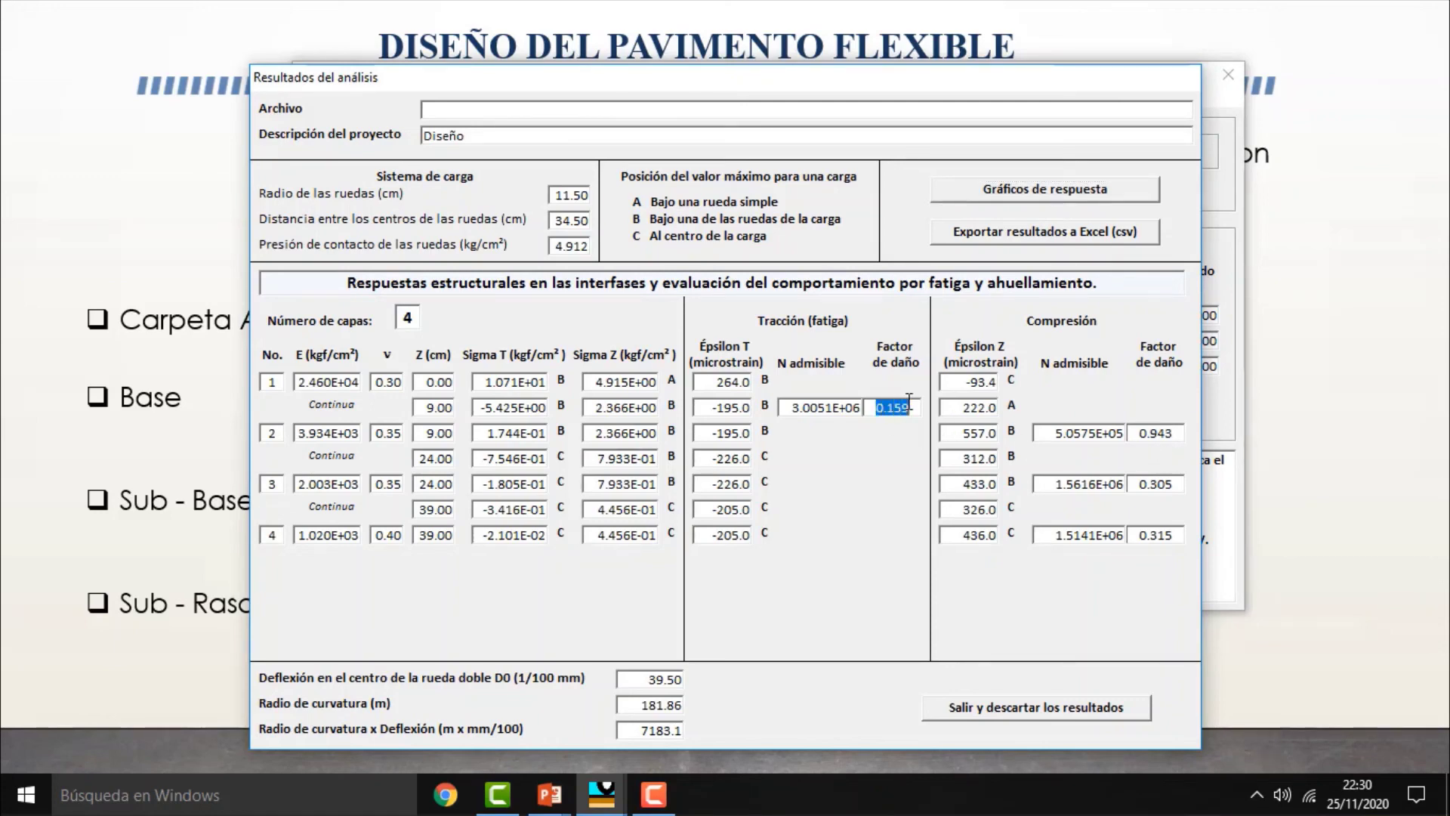
click(1139, 436)
Step: Discard the results, close WinDepav and advance the PowerPoint presentation to the "Análisis e Interpretación" slide
click(982, 710)
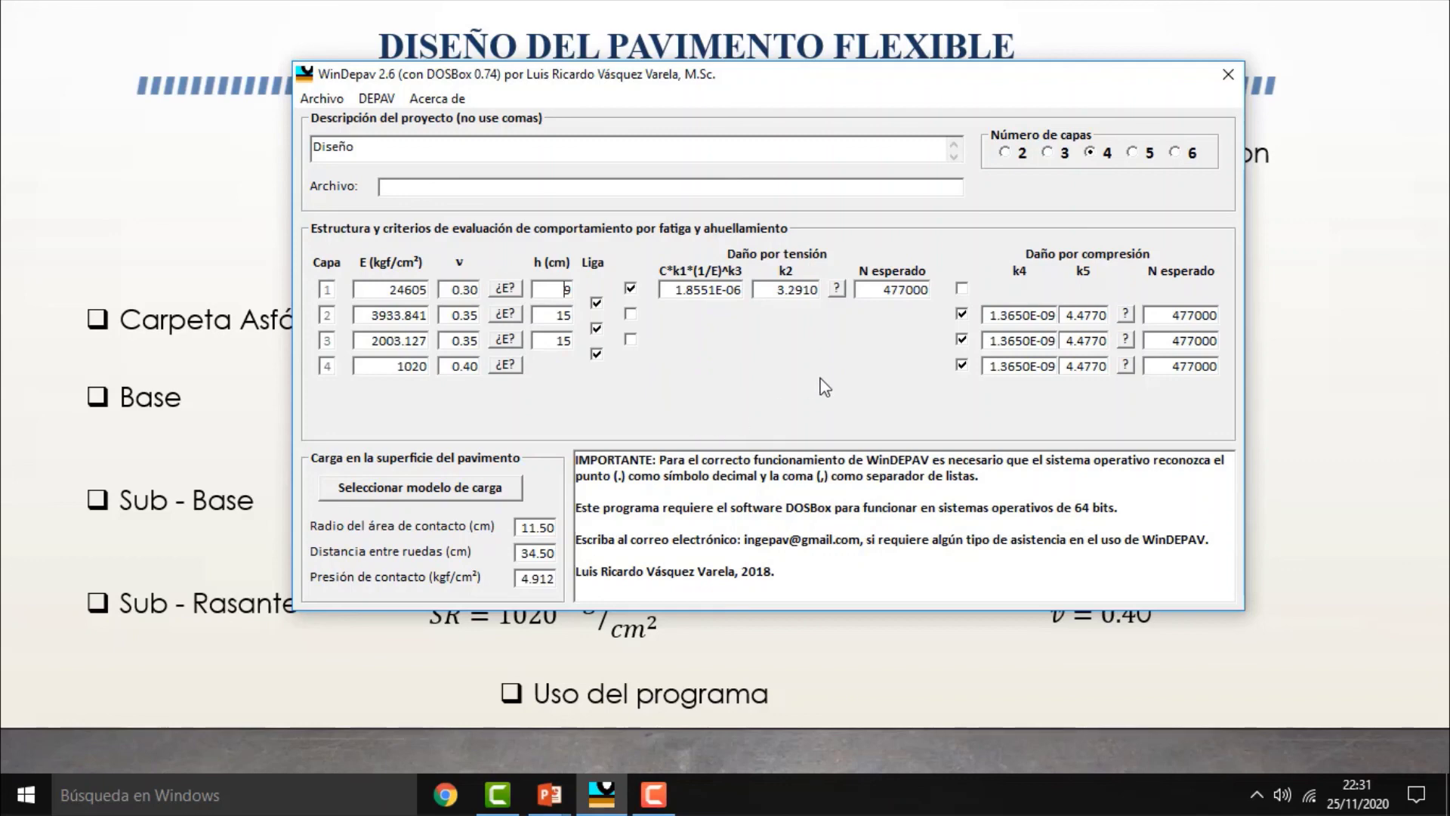
click(1223, 77)
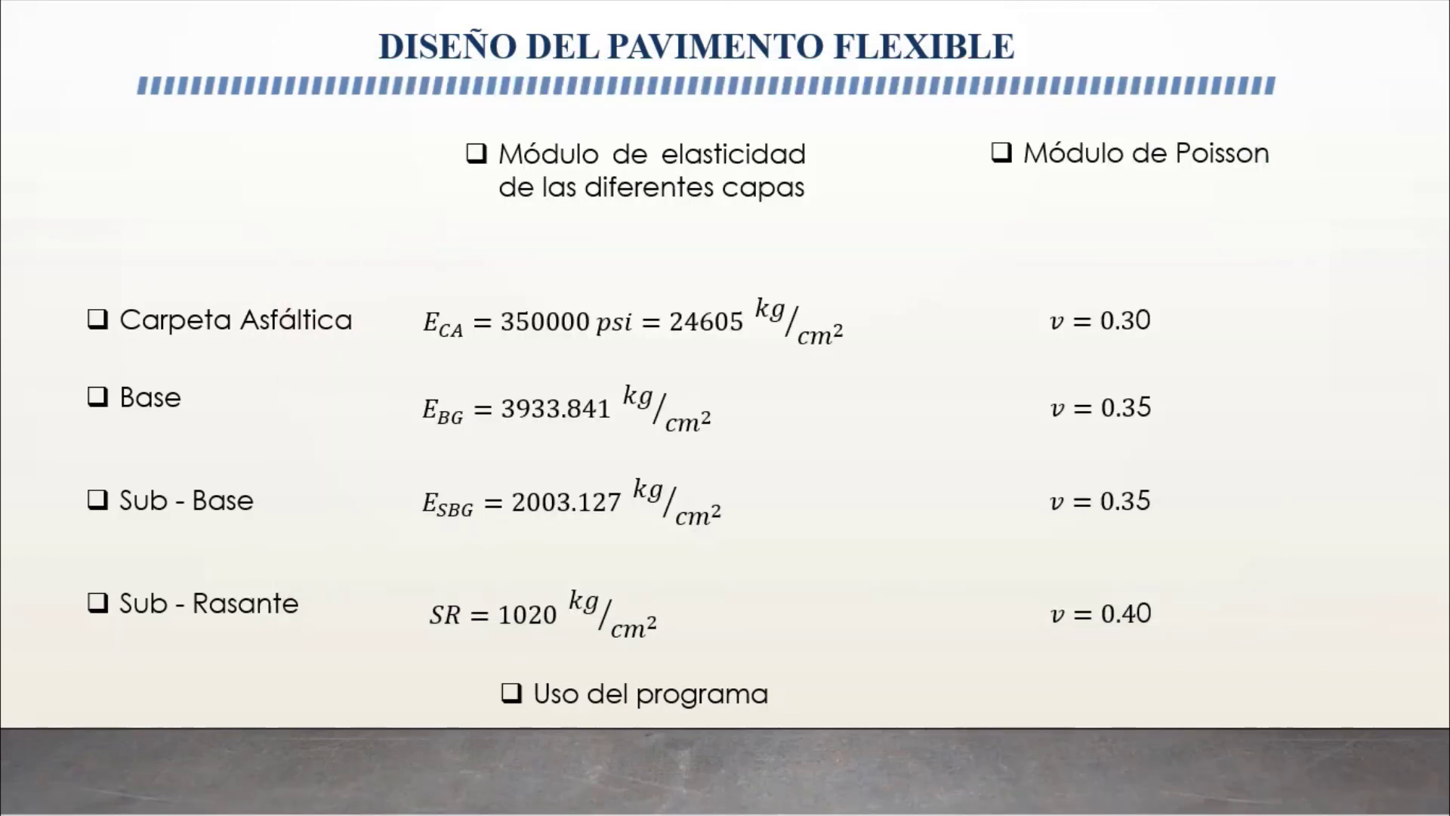
click(1163, 358)
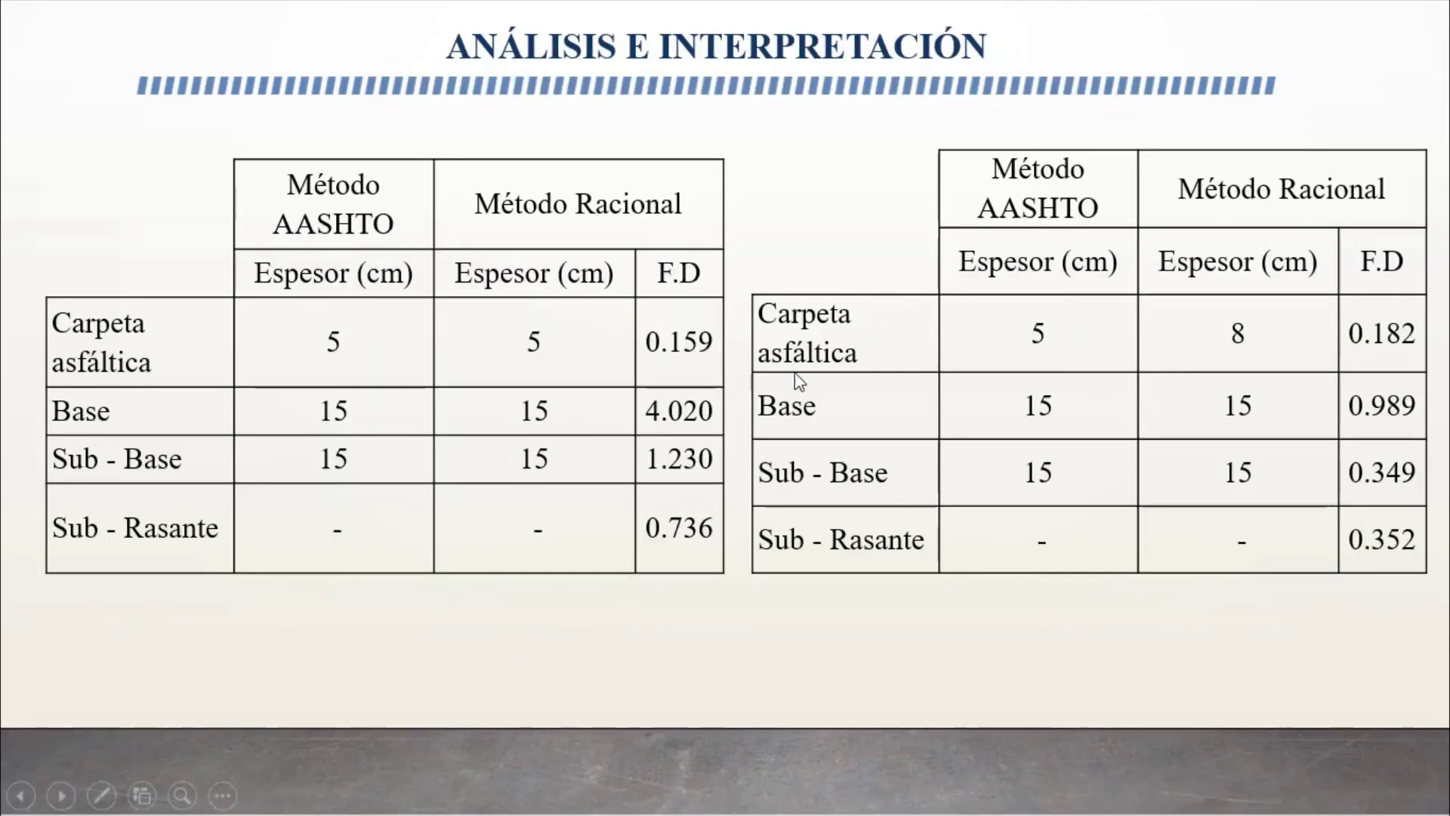